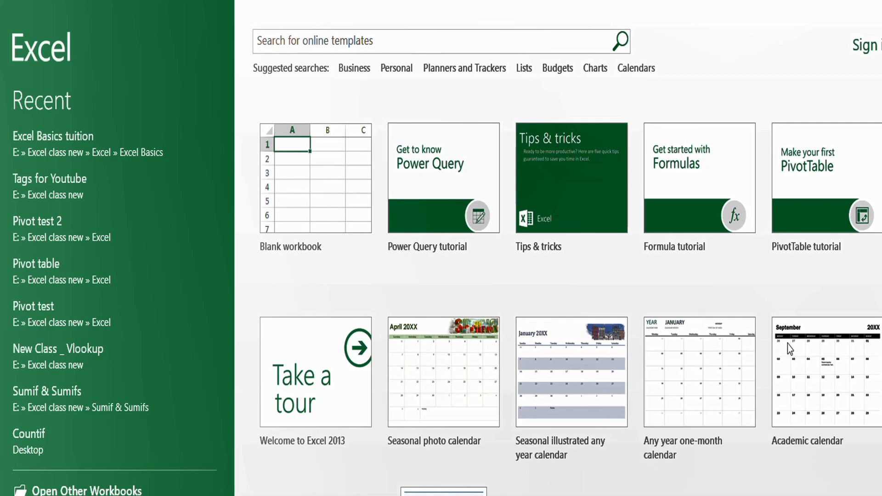
- Open a blank workbook (Book1) from the start screen and select cells J10:K12
{"action": "left_click", "coordinate": [303, 186]}
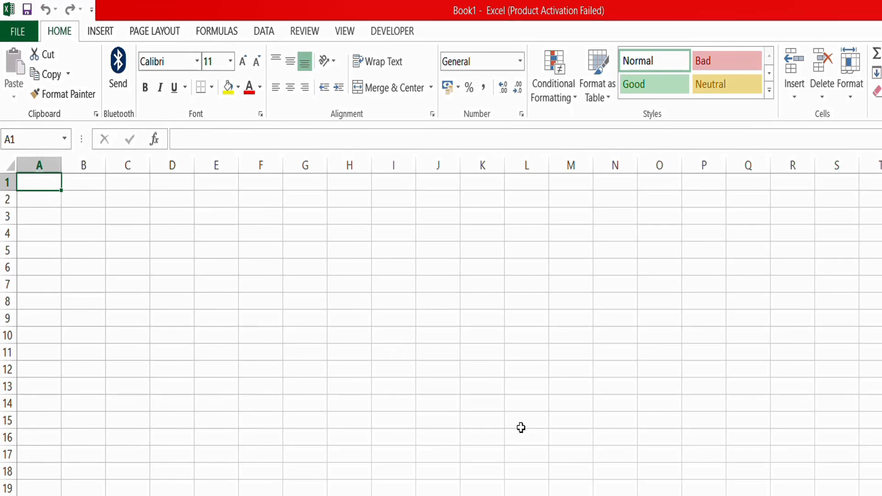
{"action": "left_click_drag", "start_coordinate": [465, 331], "coordinate": [453, 370]}
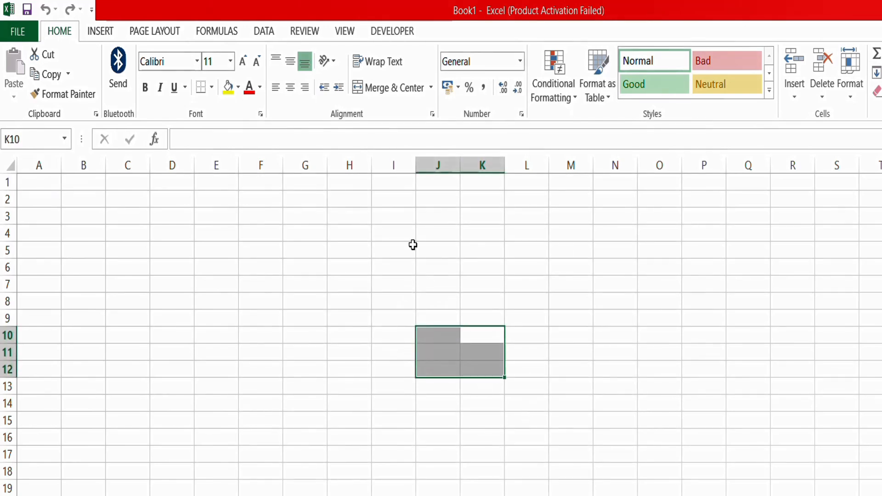
{"action": "left_click", "coordinate": [880, 216]}
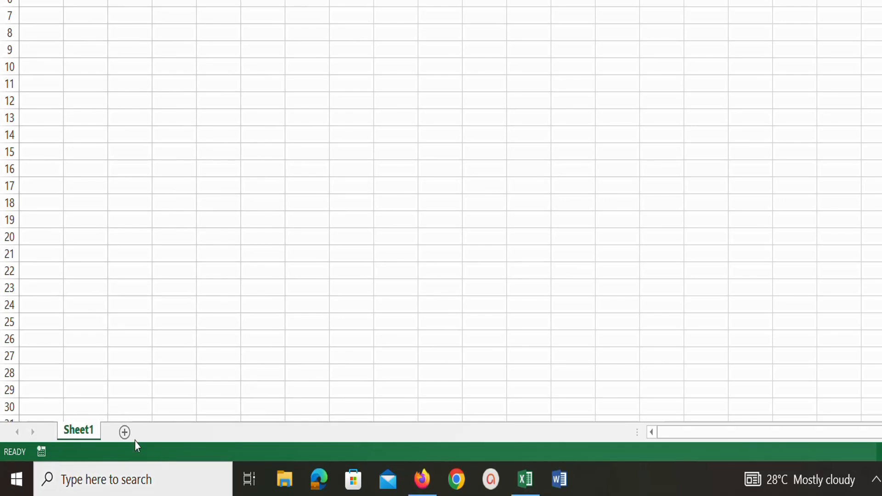
- Add a second worksheet and rename Sheet1 to 'Data'
{"action": "left_click", "coordinate": [124, 436]}
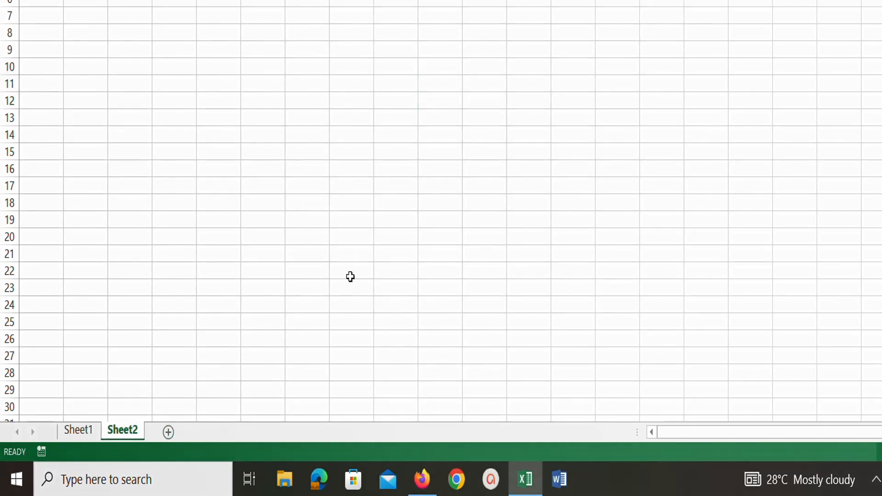
{"action": "left_click", "coordinate": [86, 432]}
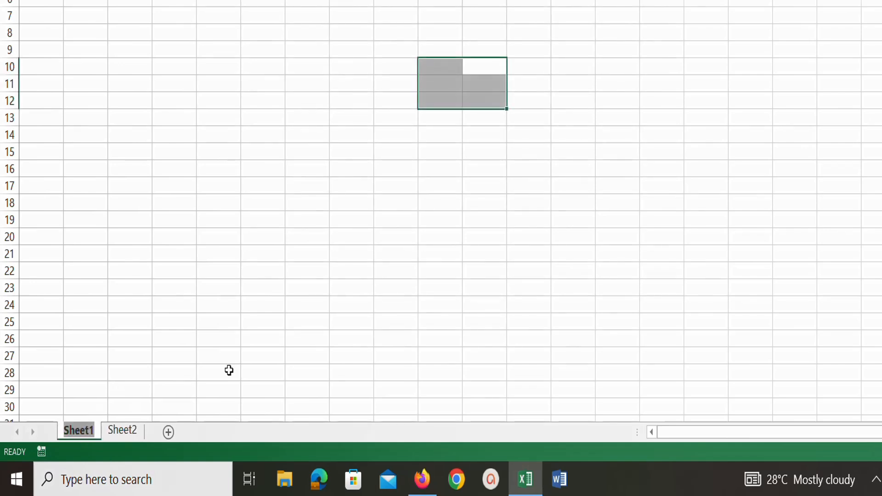
{"action": "type", "text": "Data"}
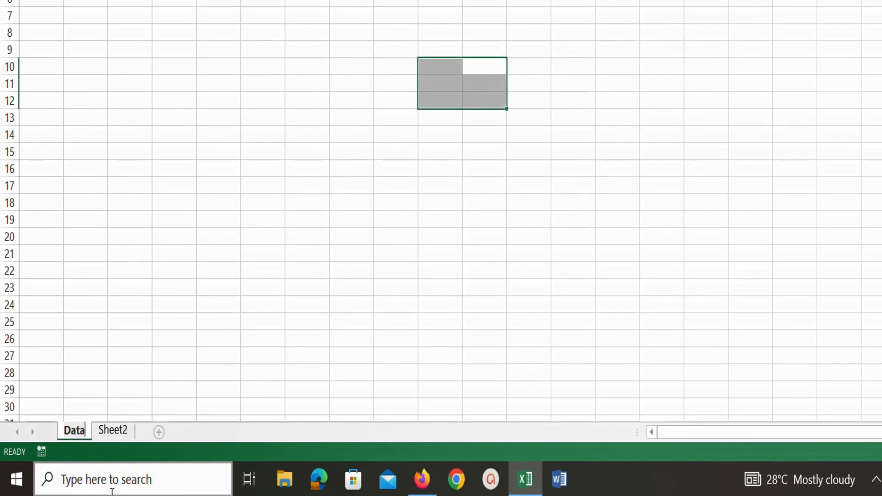
{"action": "key", "text": "Return"}
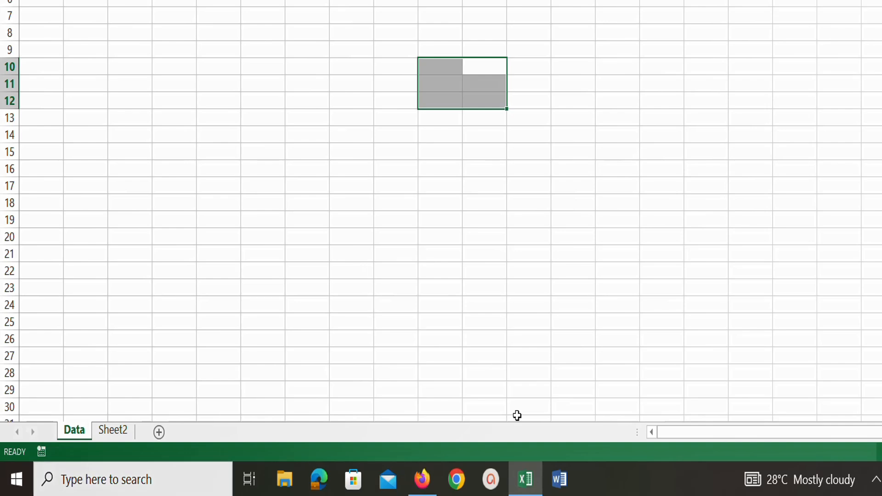
{"action": "key", "text": "BackSpace"}
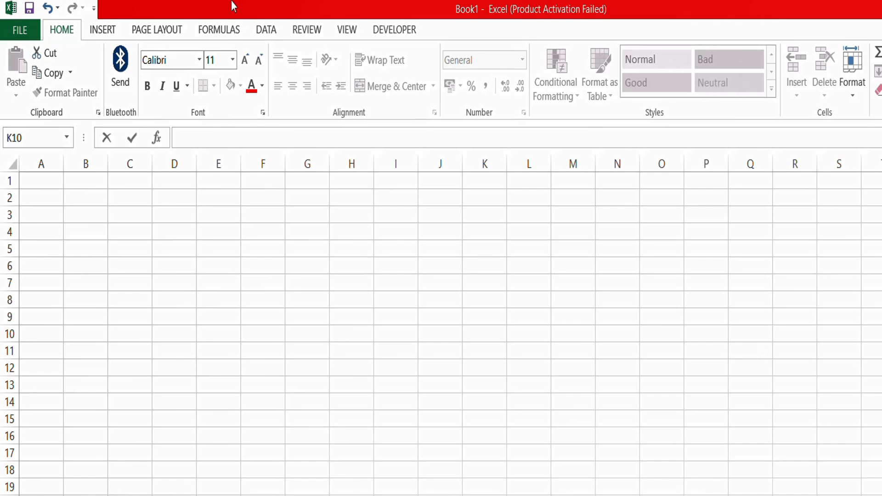
- Save Book1 on the Desktop as the Excel workbook 'Data test'
{"action": "left_click", "coordinate": [31, 8]}
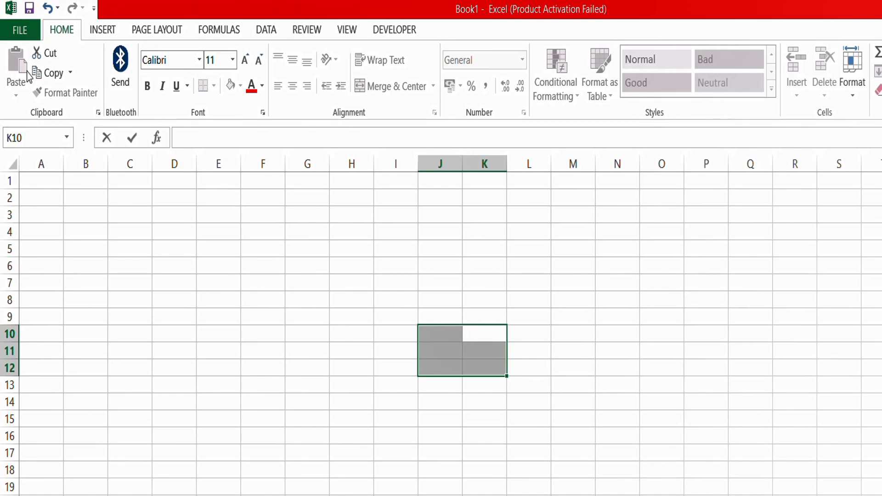
{"action": "left_click", "coordinate": [20, 31]}
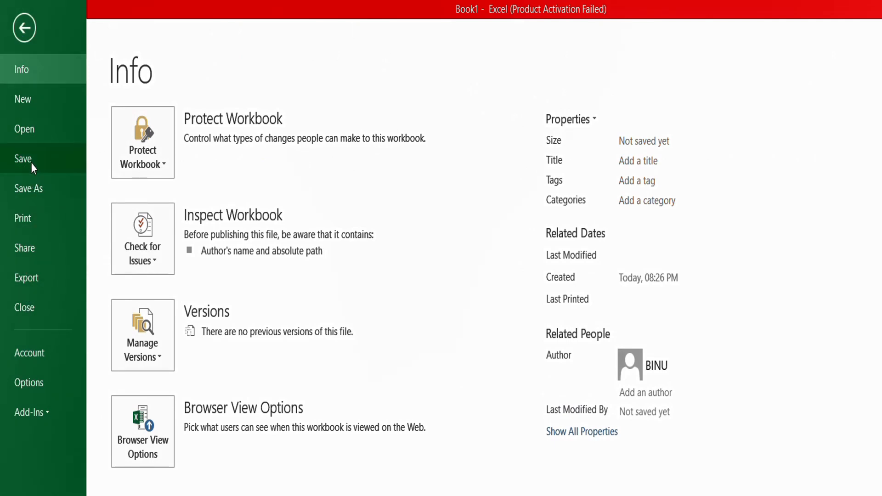
{"action": "left_click", "coordinate": [24, 32]}
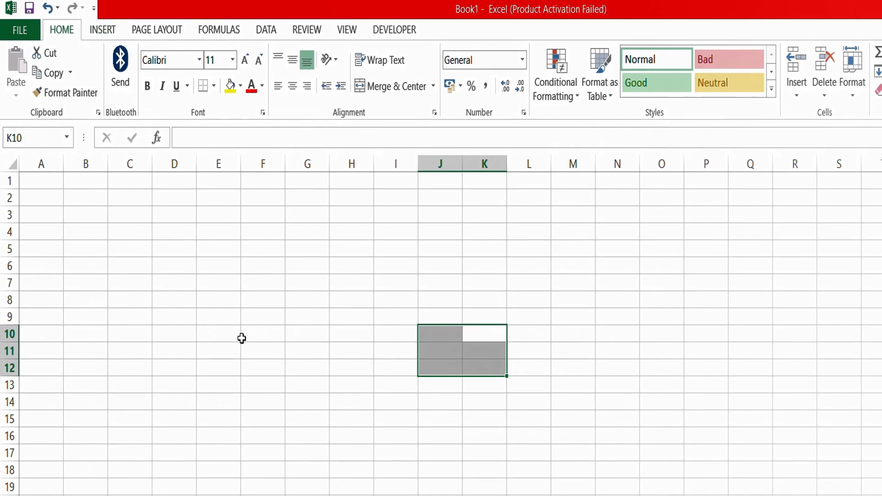
{"action": "left_click", "coordinate": [25, 10]}
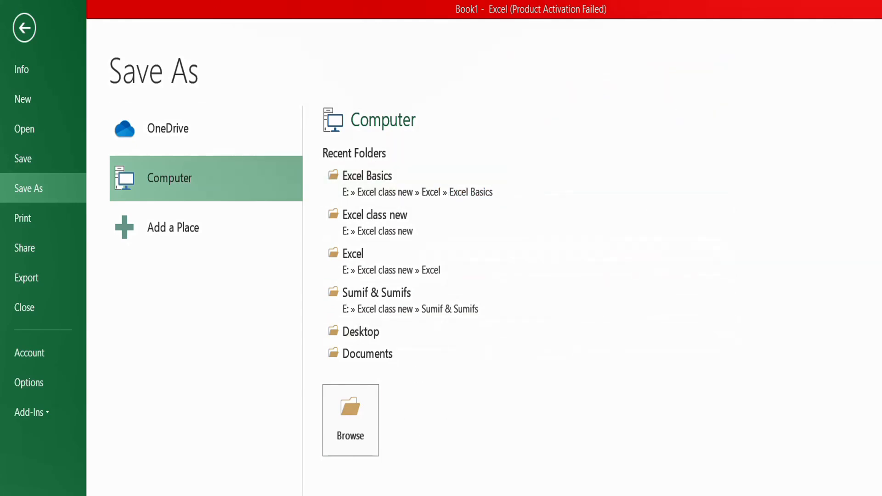
{"action": "left_click", "coordinate": [346, 415]}
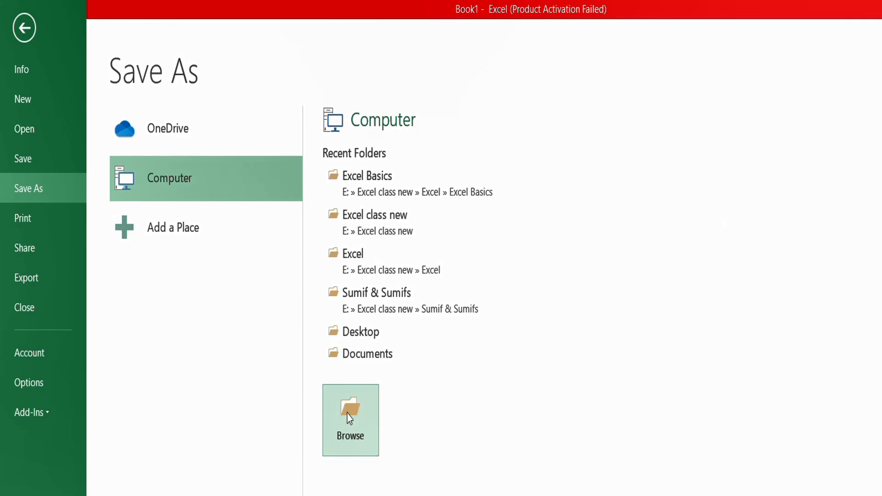
{"action": "left_click_drag", "start_coordinate": [119, 297], "coordinate": [84, 299]}
{"action": "type", "text": "Data test"}
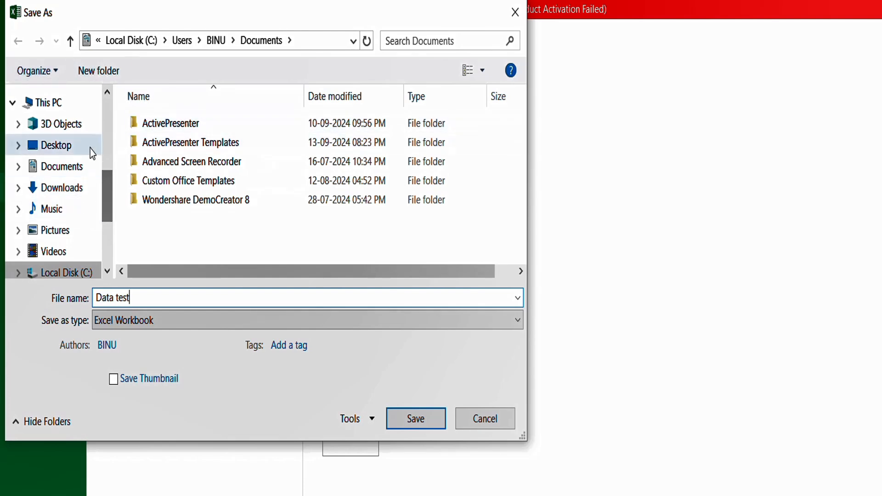
{"action": "left_click", "coordinate": [60, 148]}
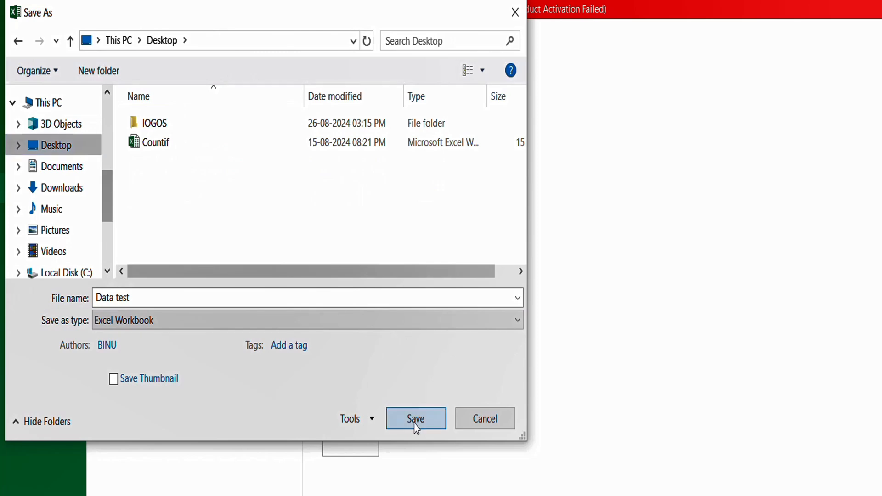
{"action": "left_click", "coordinate": [415, 418]}
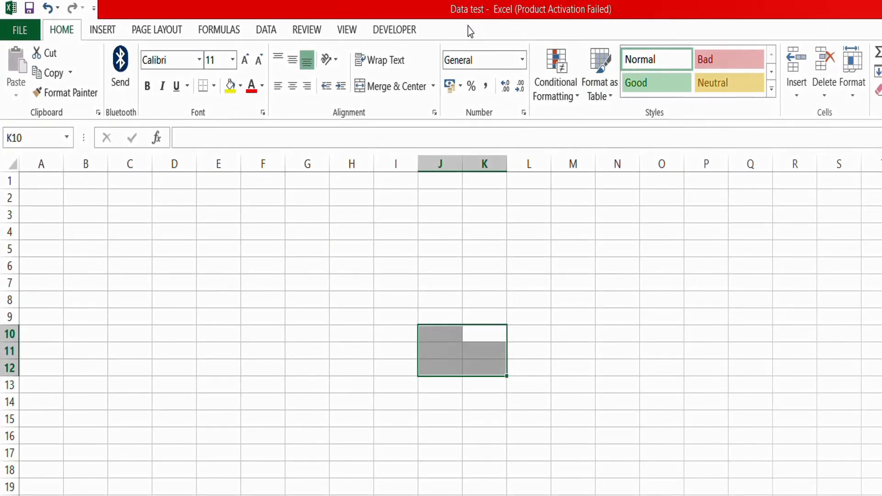
- Enter a short greeting in cell D5
{"action": "key", "text": "alt+F4"}
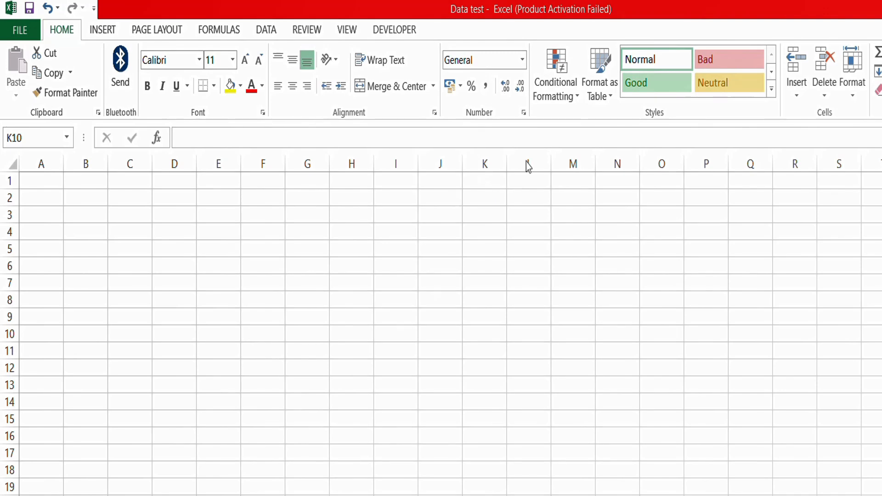
{"action": "left_click", "coordinate": [305, 243]}
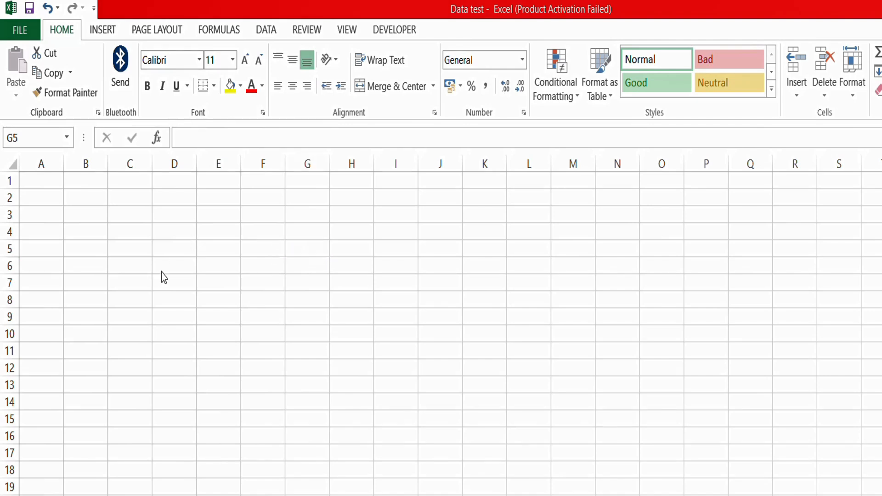
{"action": "left_click", "coordinate": [177, 251]}
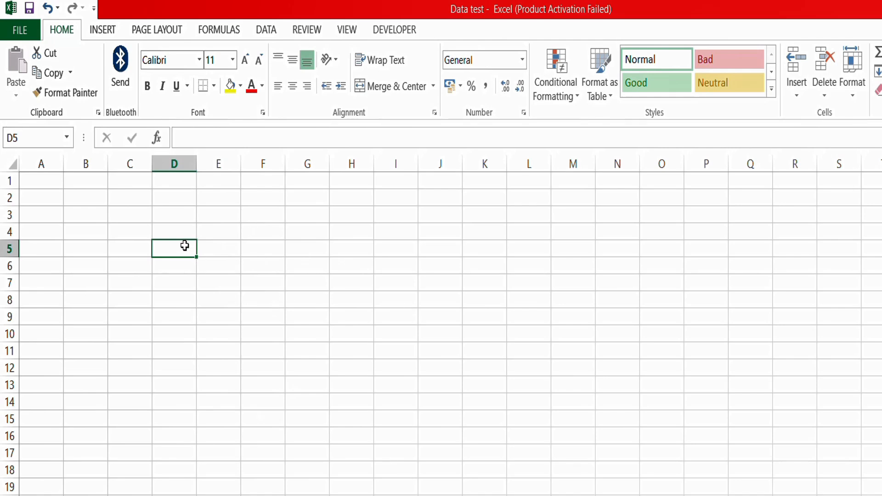
{"action": "type", "text": "Hi binu"}
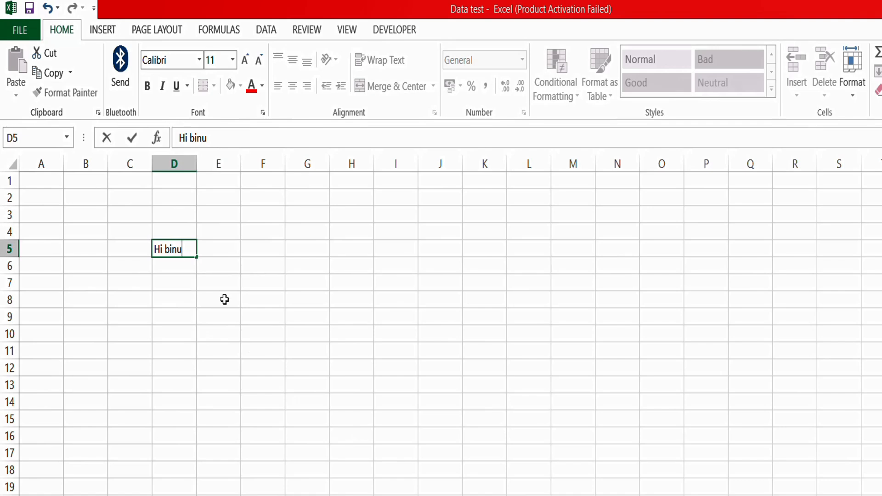
{"action": "left_click", "coordinate": [253, 315]}
- Move between D5, D6 and E6, ending with D5 selected for overwriting
{"action": "left_click", "coordinate": [184, 251]}
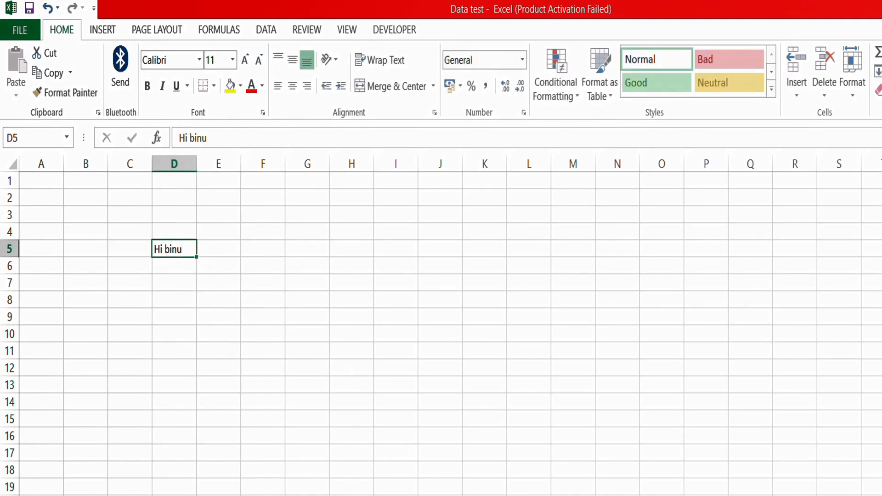
{"action": "key", "text": "Down"}
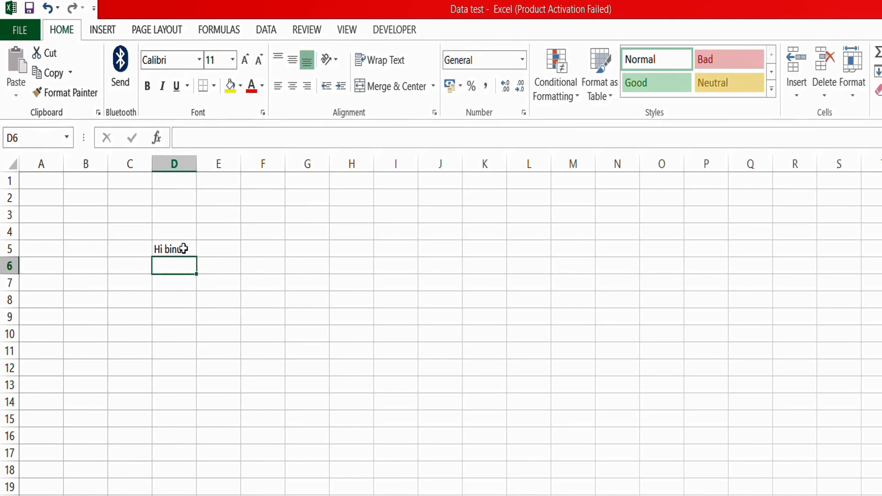
{"action": "key", "text": "Right"}
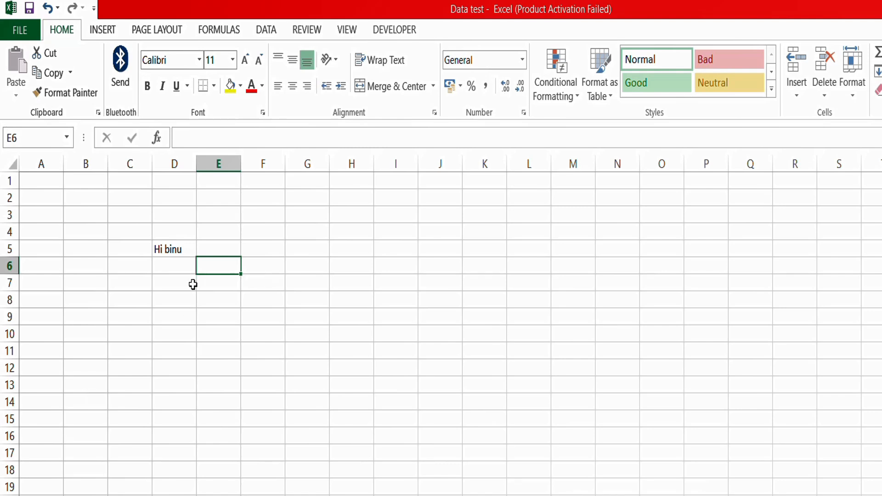
{"action": "left_click", "coordinate": [170, 244]}
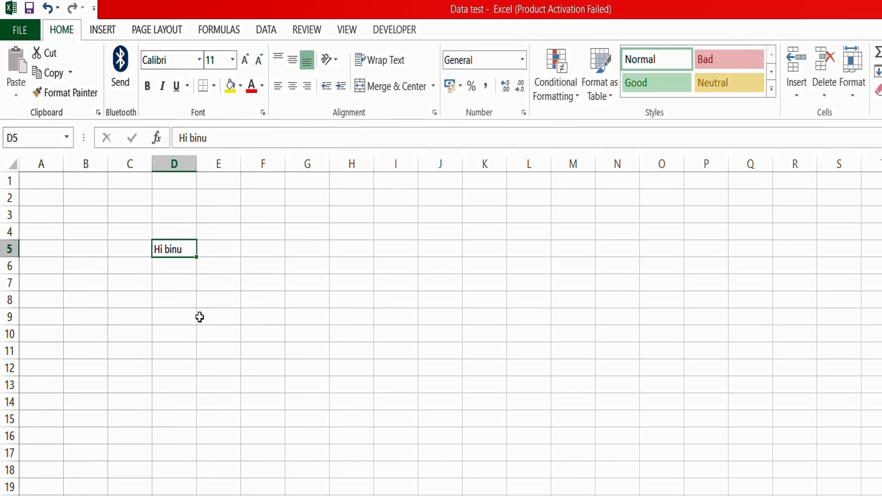
{"action": "key", "text": "ctrl+n"}
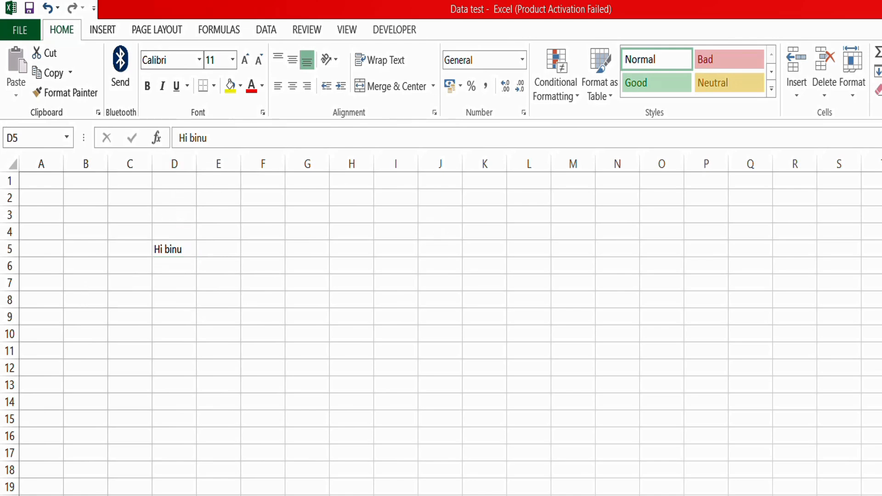
{"action": "left_click", "coordinate": [173, 255]}
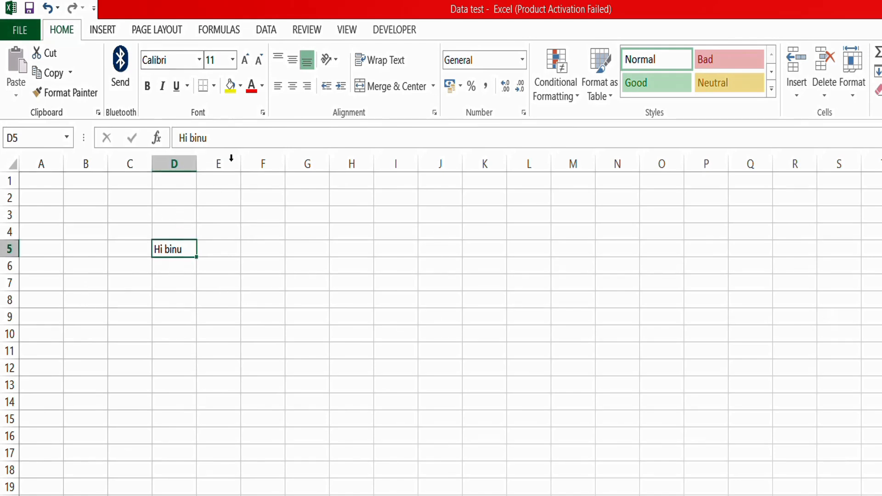
{"action": "left_click", "coordinate": [183, 267]}
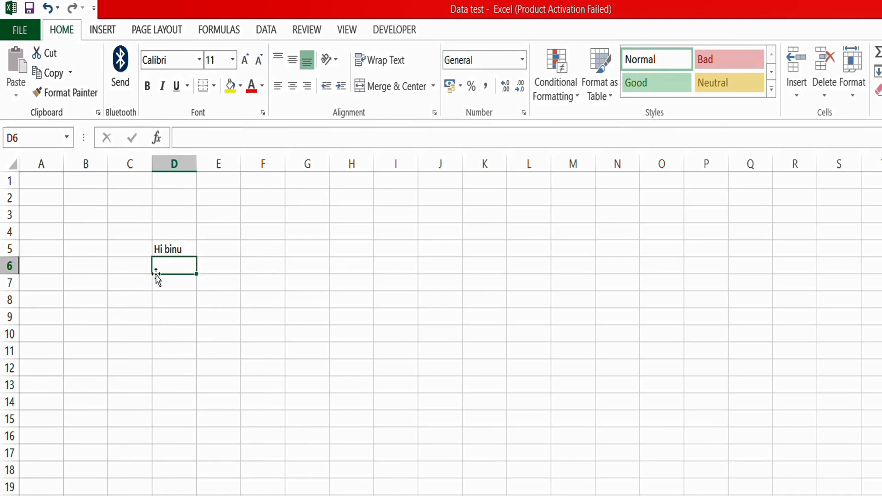
{"action": "left_click", "coordinate": [163, 246]}
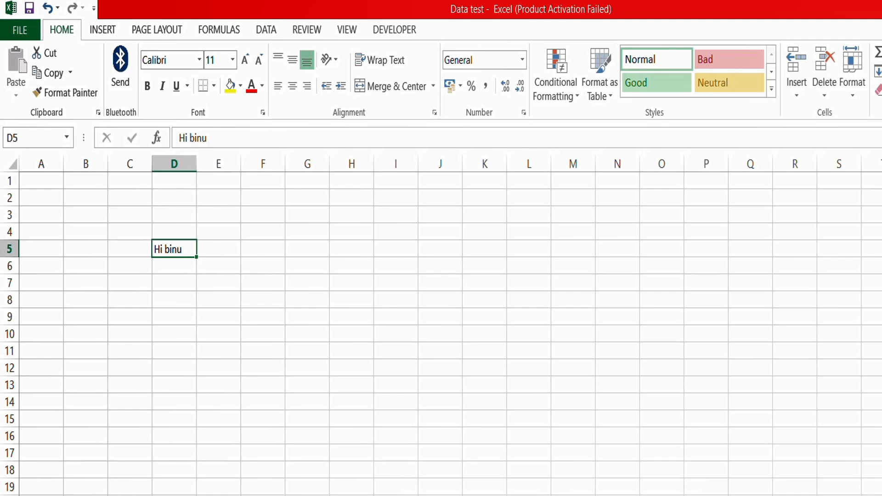
- Replace the greeting in D5 with the word 'data'
{"action": "type", "text": "dat"}
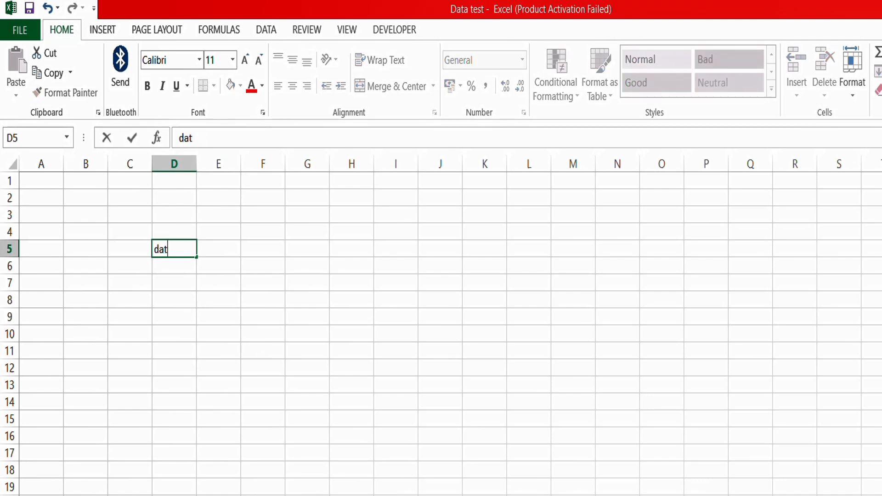
{"action": "type", "text": "a"}
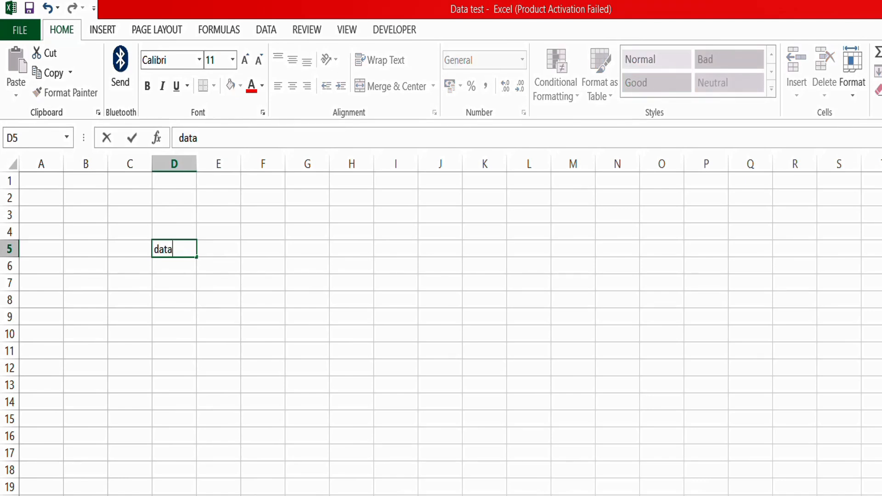
{"action": "left_click", "coordinate": [308, 288]}
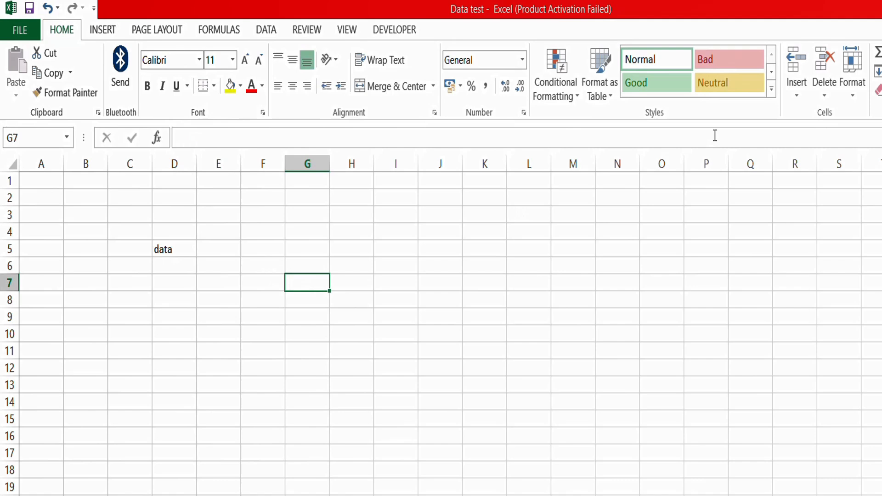
{"action": "left_click", "coordinate": [188, 248]}
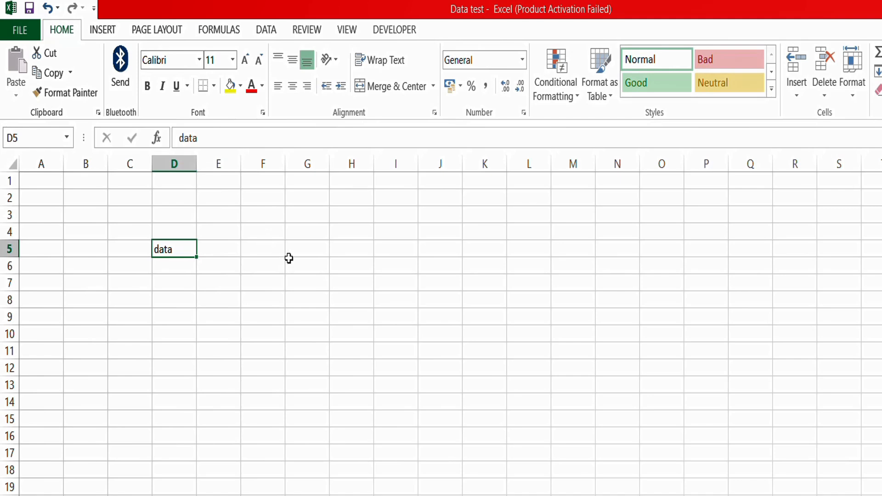
- Enter the formula =D5 in G5 and compare it with D5's value
{"action": "left_click", "coordinate": [299, 249]}
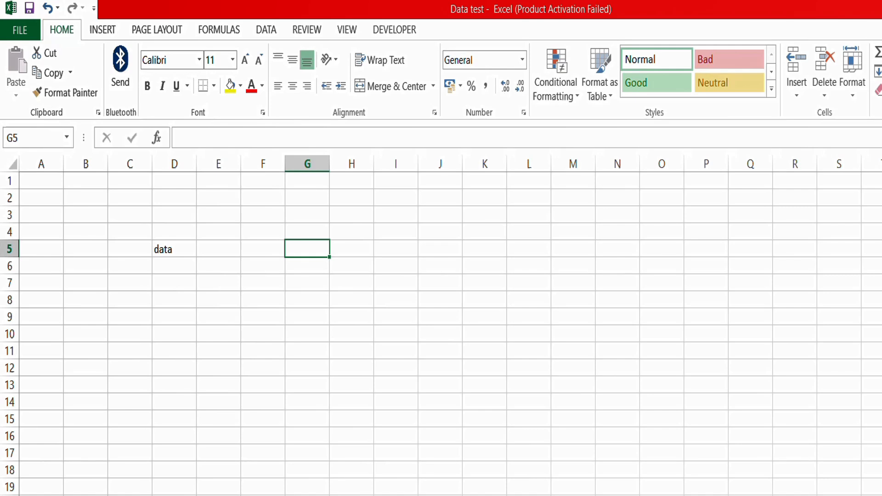
{"action": "type", "text": "="}
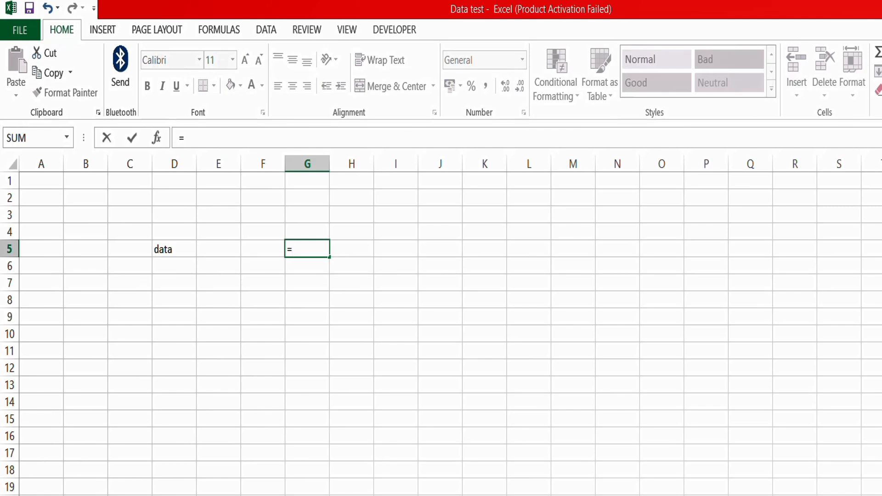
{"action": "left_click", "coordinate": [172, 249]}
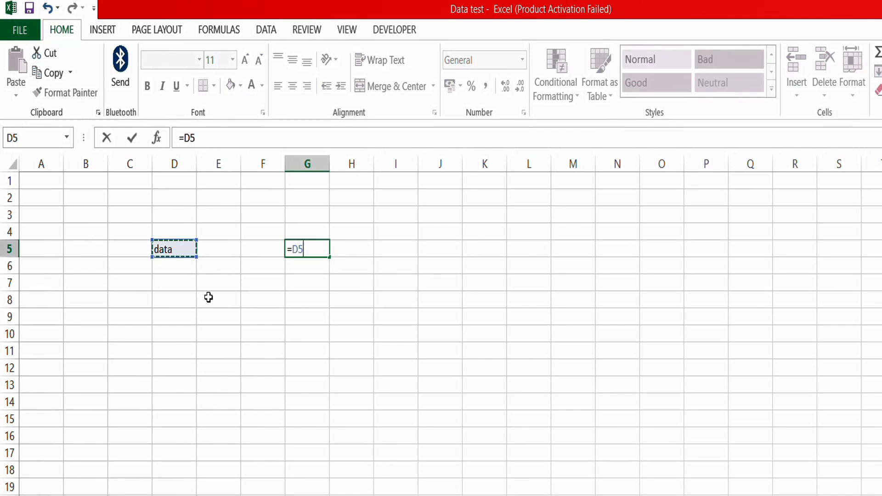
{"action": "key", "text": "Return"}
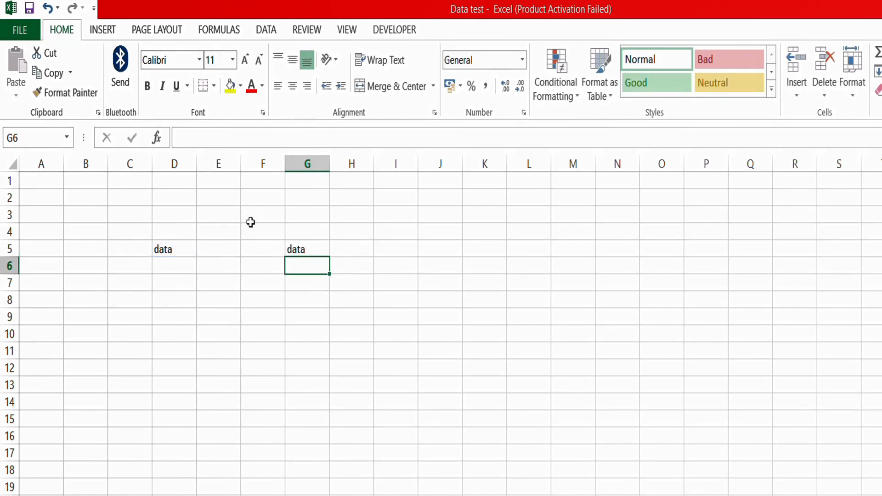
{"action": "left_click", "coordinate": [177, 253]}
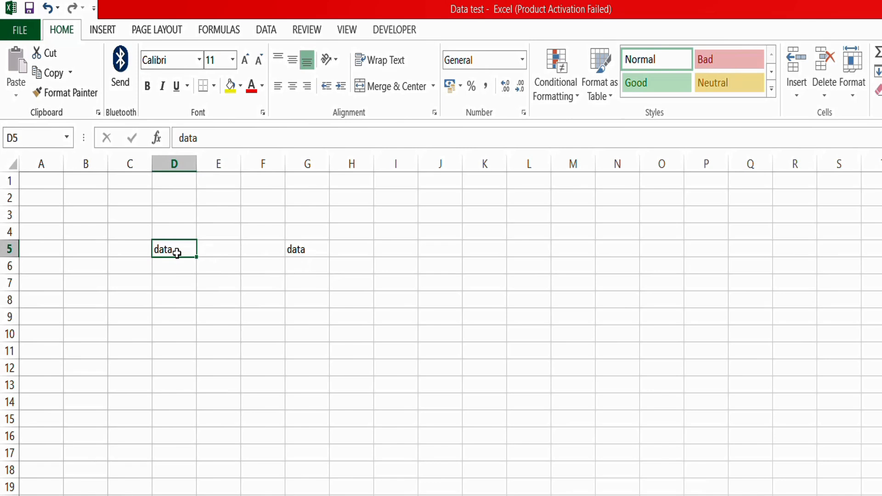
{"action": "left_click", "coordinate": [299, 253]}
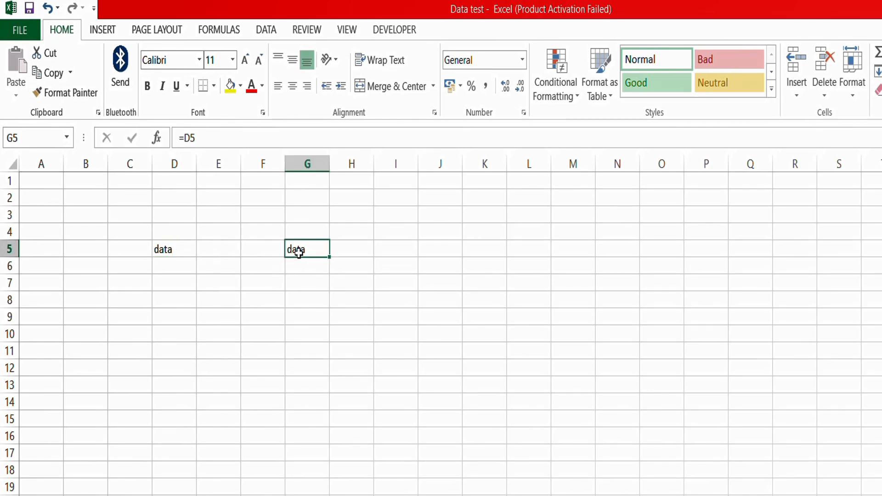
{"action": "left_click", "coordinate": [132, 479]}
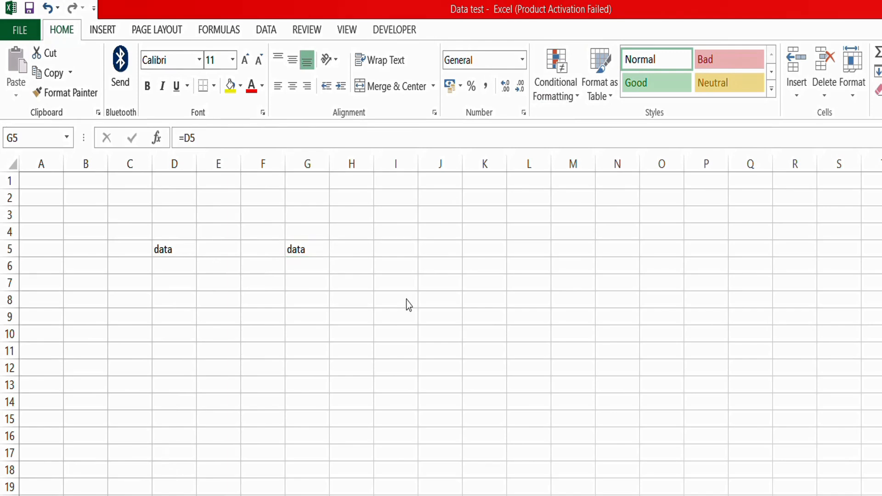
{"action": "left_click", "coordinate": [181, 250]}
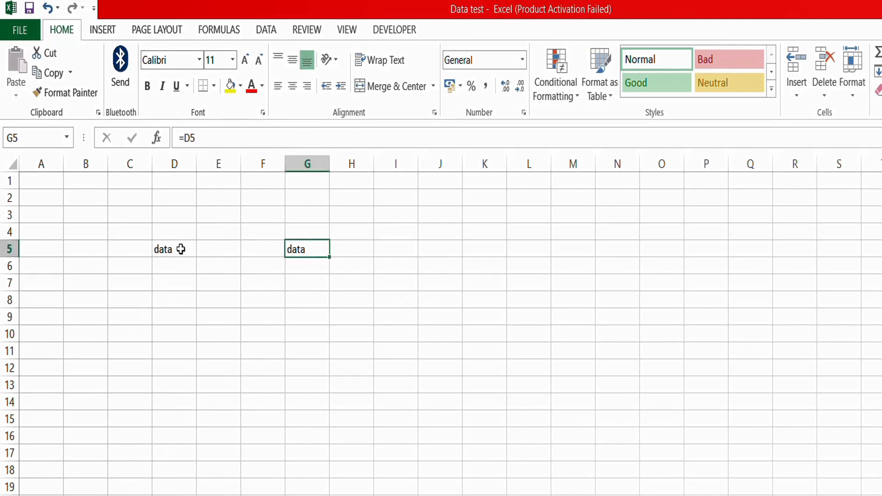
{"action": "left_click", "coordinate": [189, 250]}
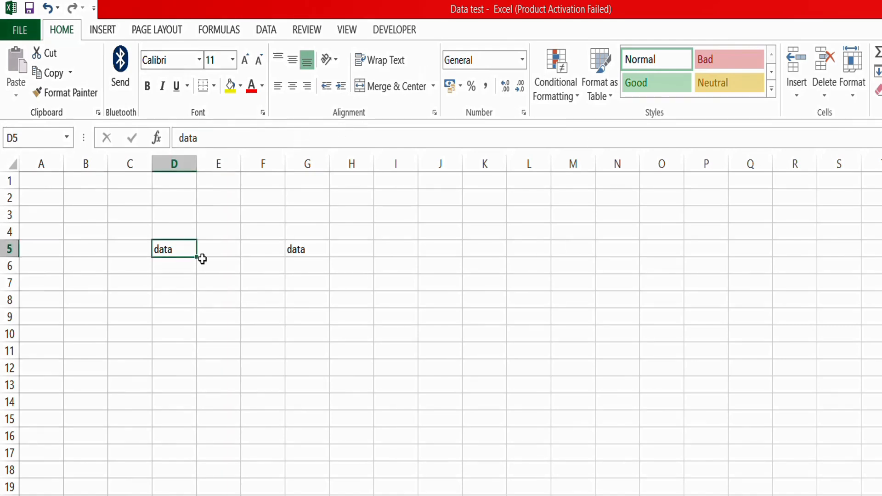
{"action": "left_click_drag", "start_coordinate": [182, 138], "coordinate": [203, 138]}
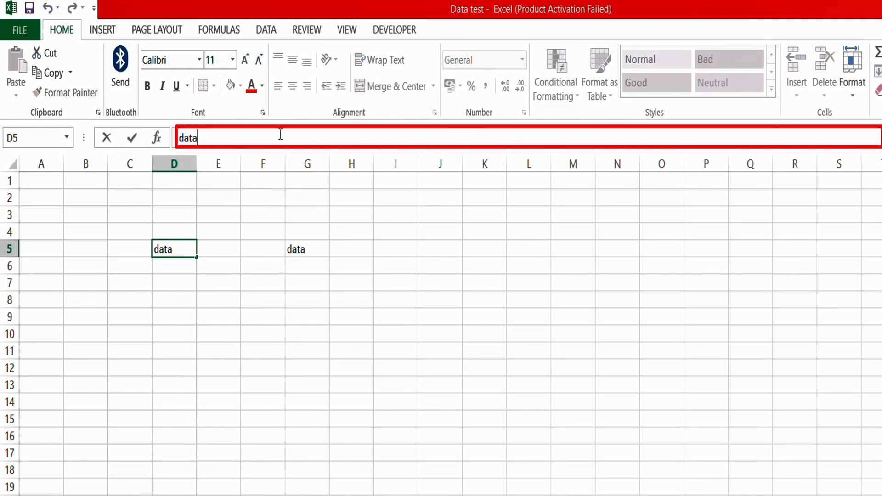
{"action": "left_click_drag", "start_coordinate": [174, 137], "coordinate": [236, 144]}
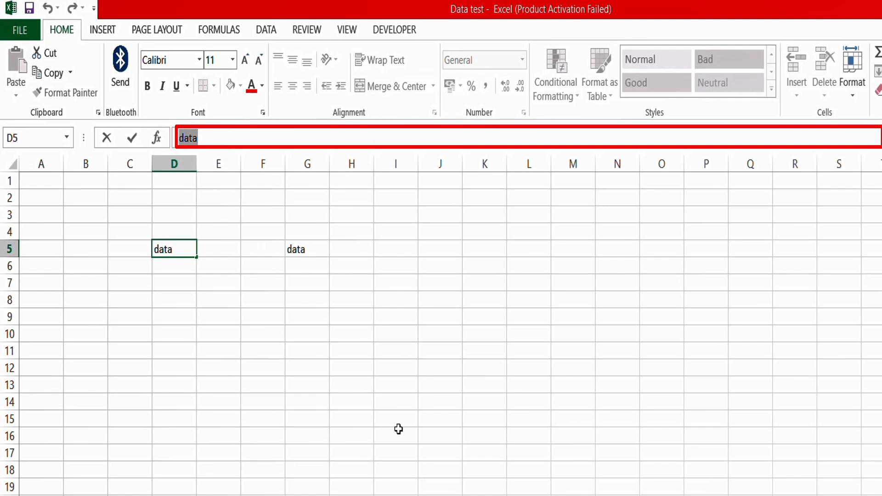
{"action": "left_click", "coordinate": [273, 313]}
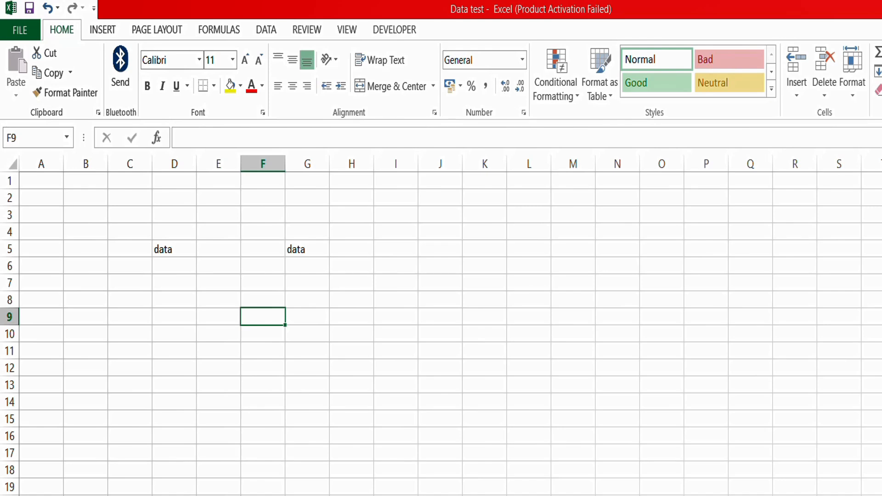
- Enter 'mmn' in F9, then open it in the formula bar and cancel with Esc
{"action": "type", "text": "mmn"}
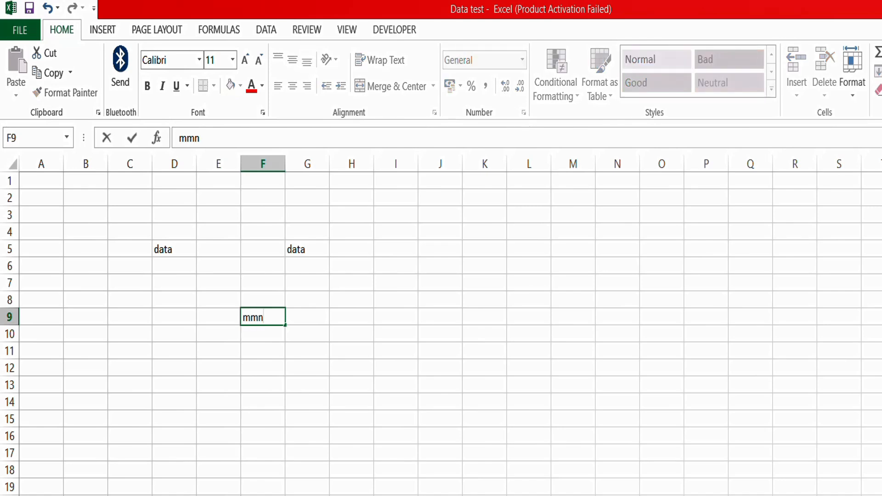
{"action": "left_click", "coordinate": [218, 317]}
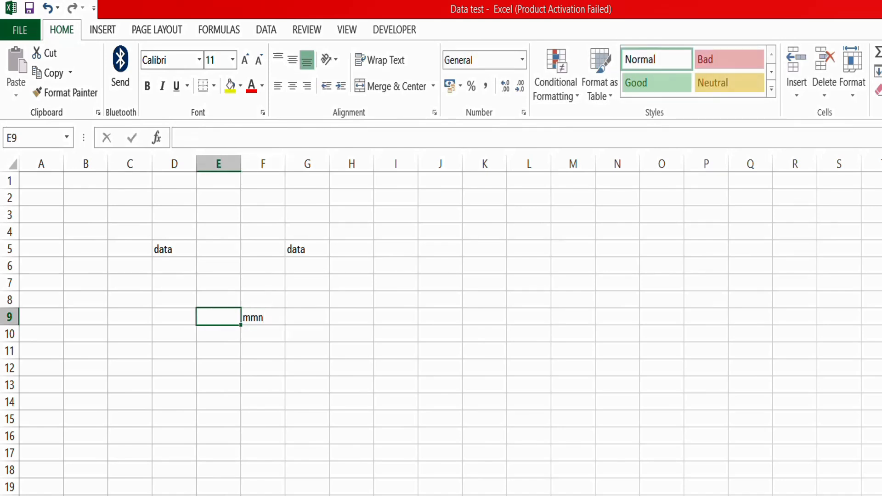
{"action": "left_click", "coordinate": [255, 317]}
{"action": "left_click", "coordinate": [236, 140]}
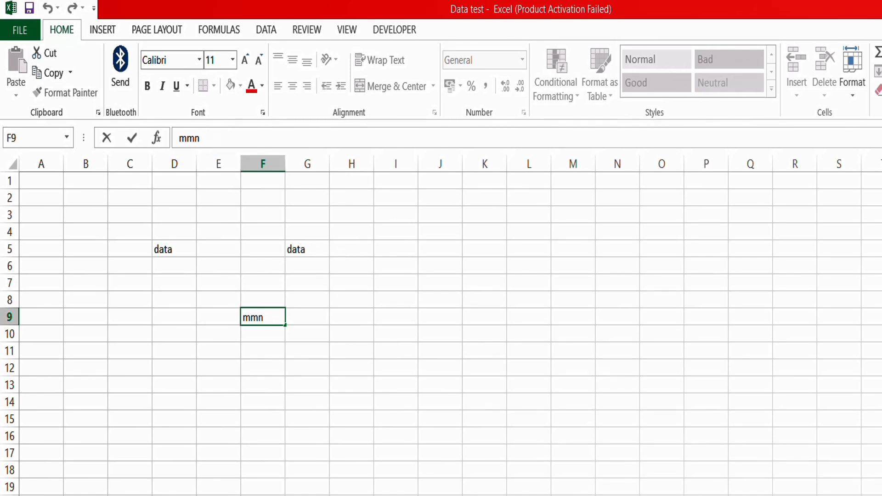
{"action": "key", "text": "Escape"}
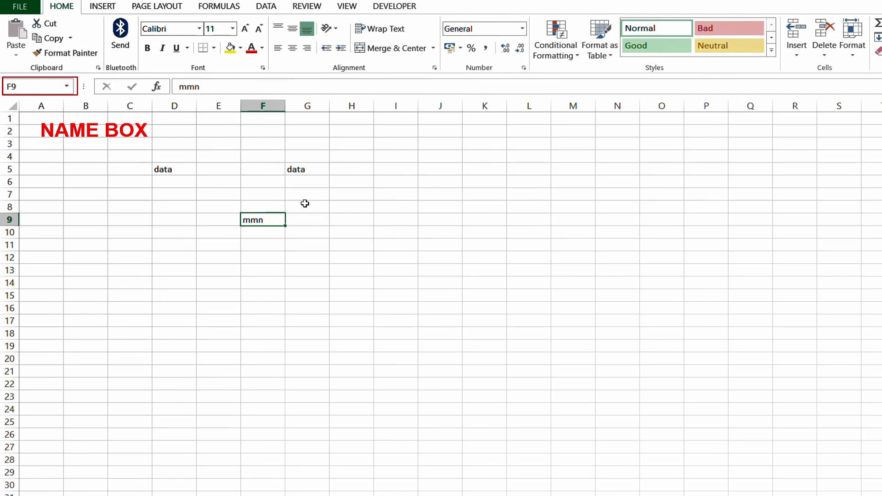
- Jump to cell A100 by entering it in the Name Box
{"action": "left_click", "coordinate": [319, 195]}
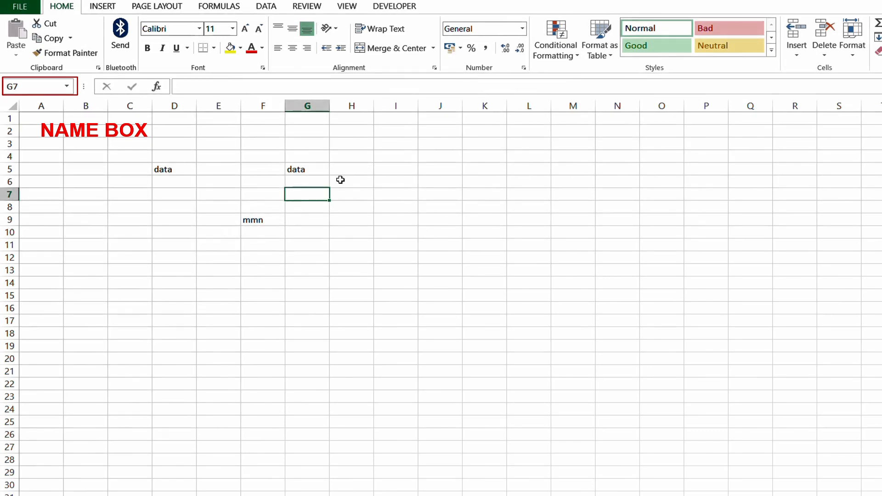
{"action": "left_click", "coordinate": [27, 87]}
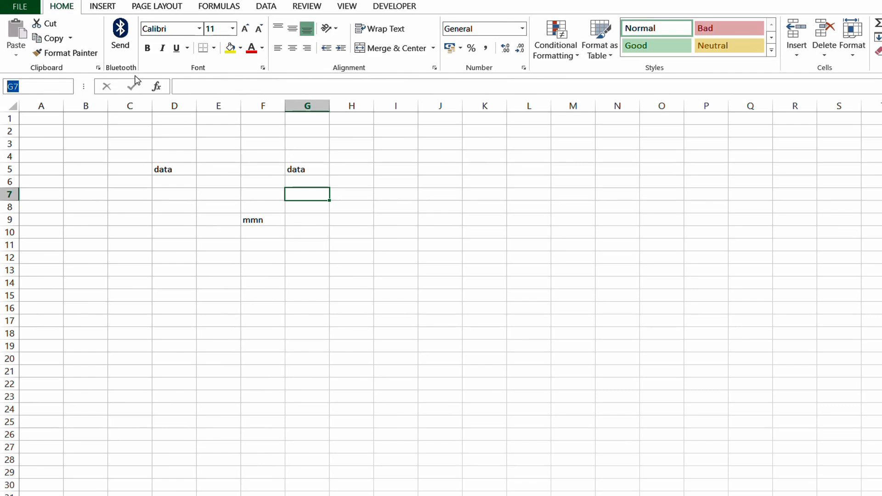
{"action": "type", "text": "A100"}
{"action": "key", "text": "Return"}
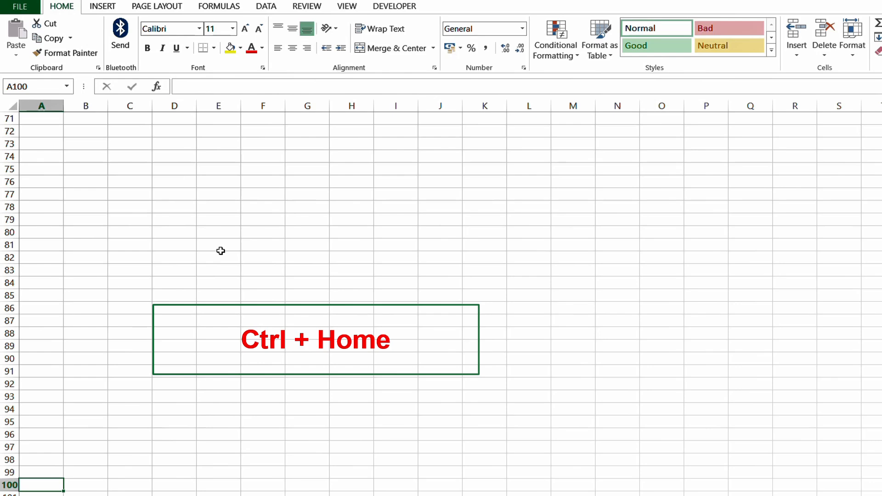
- Return to A1 with Ctrl+Home from P18 and H19, and use Home from M13 and N7
{"action": "key", "text": "ctrl+Home"}
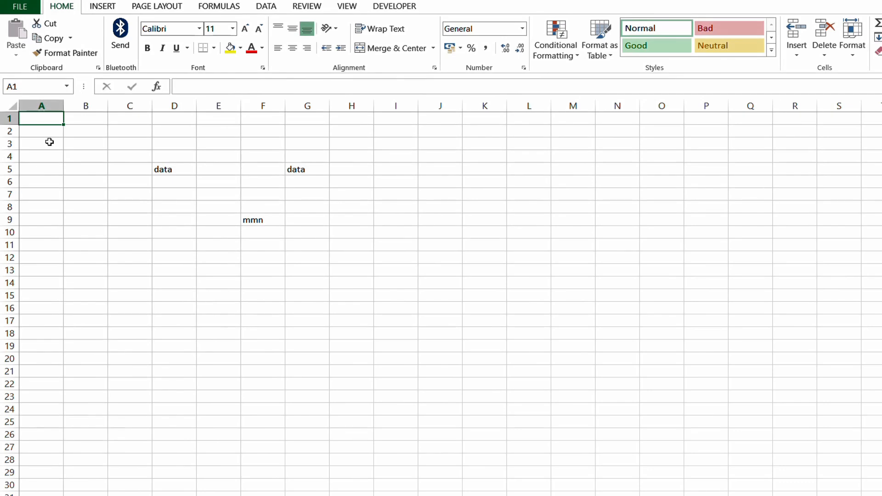
{"action": "left_click", "coordinate": [694, 330]}
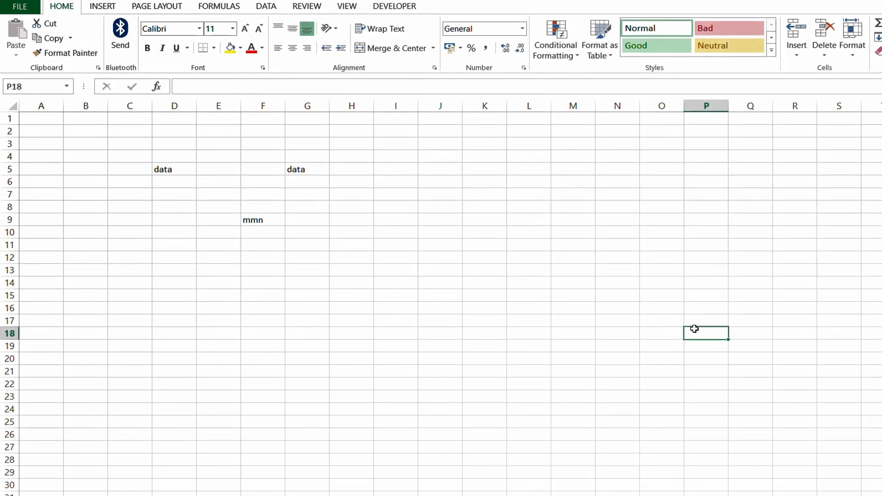
{"action": "key", "text": "ctrl+Home"}
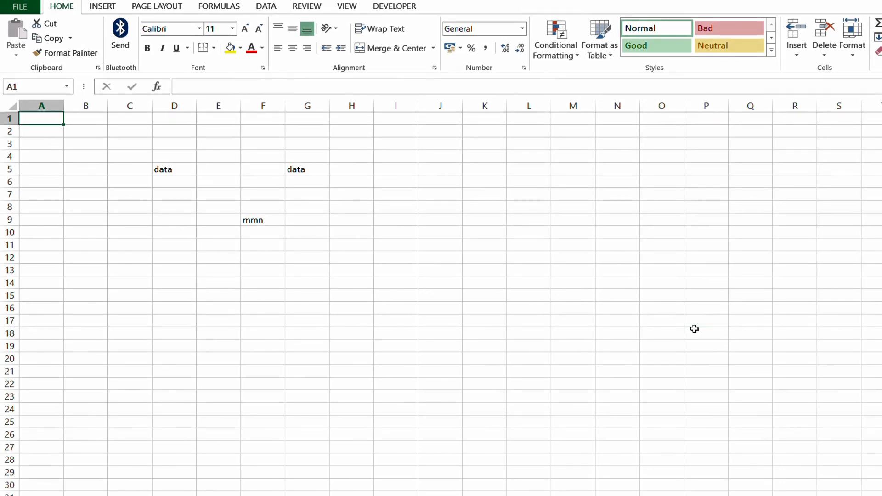
{"action": "left_click", "coordinate": [335, 342]}
{"action": "key", "text": "ctrl+Home"}
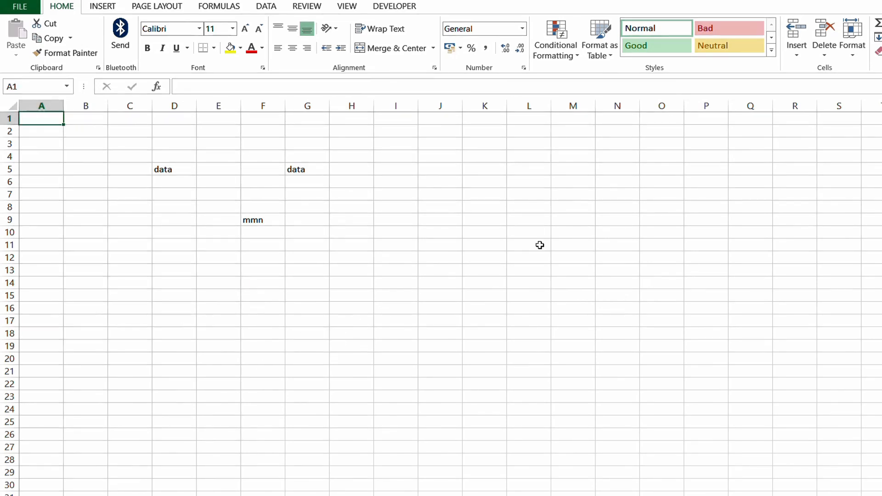
{"action": "left_click", "coordinate": [581, 273]}
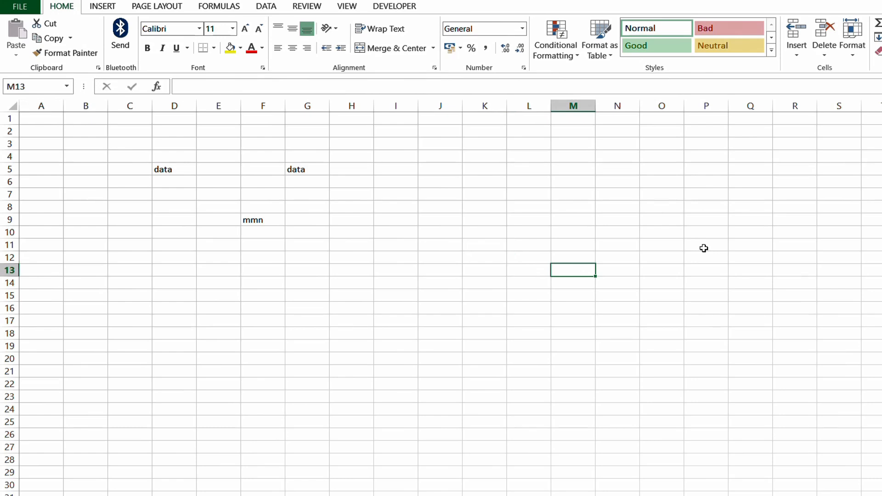
{"action": "key", "text": "Home"}
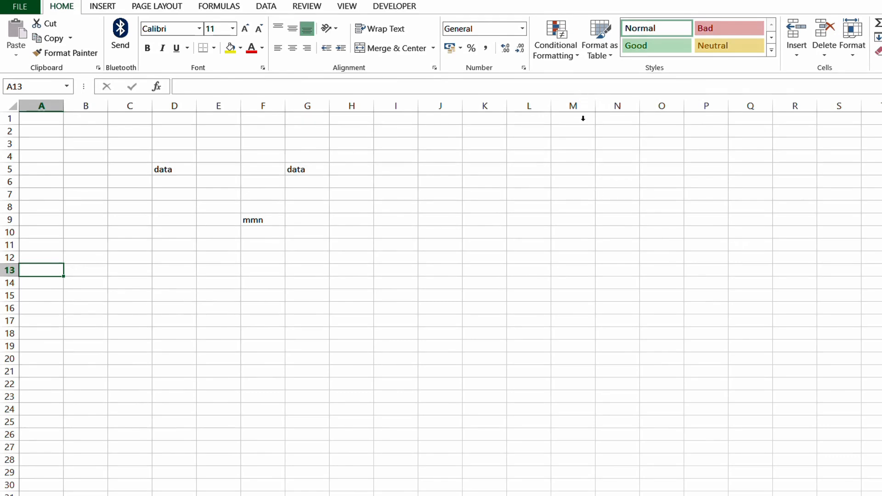
{"action": "left_click", "coordinate": [608, 190]}
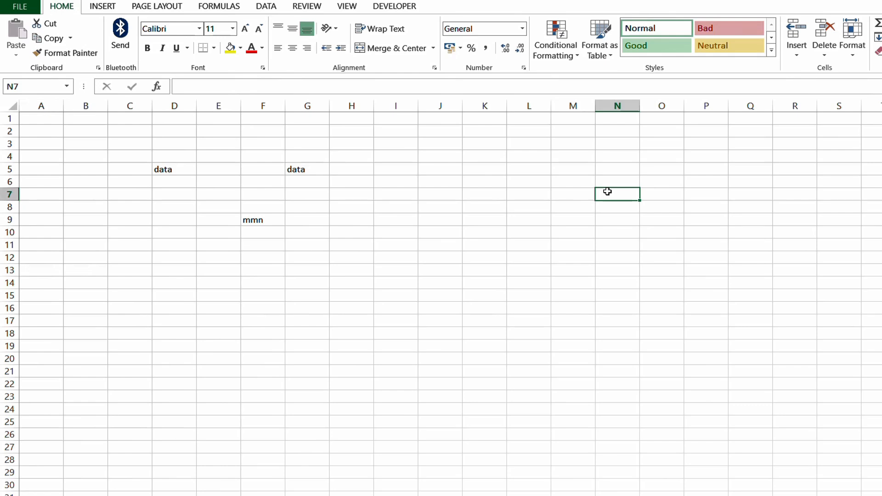
{"action": "key", "text": "Home"}
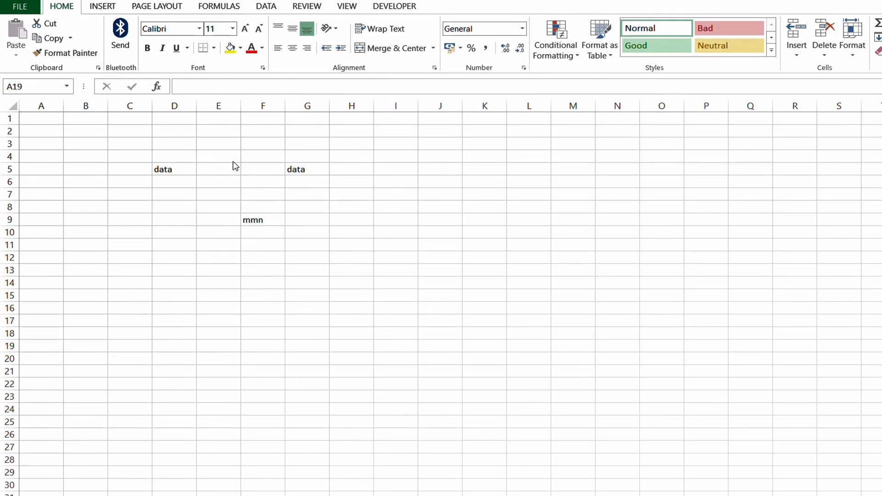
{"action": "left_click", "coordinate": [3, 157]}
{"action": "left_click_drag", "start_coordinate": [4, 156], "coordinate": [2, 258]}
{"action": "left_click_drag", "start_coordinate": [176, 106], "coordinate": [414, 165]}
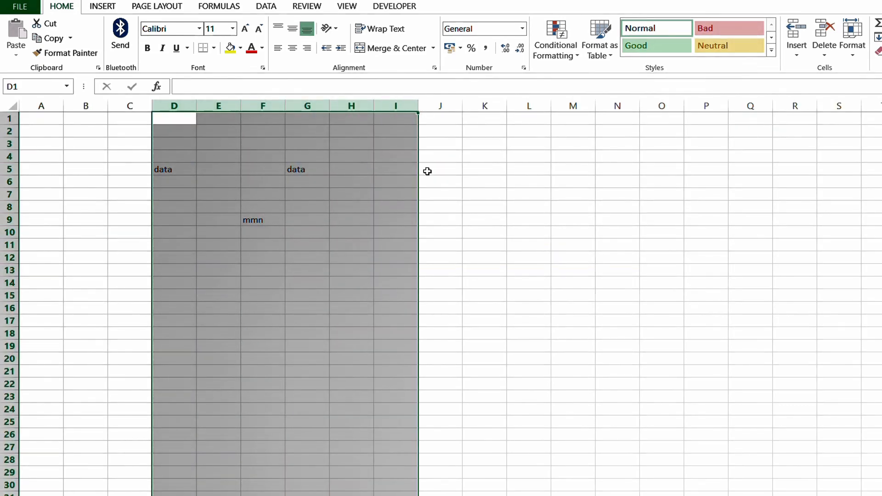
{"action": "left_click", "coordinate": [130, 105]}
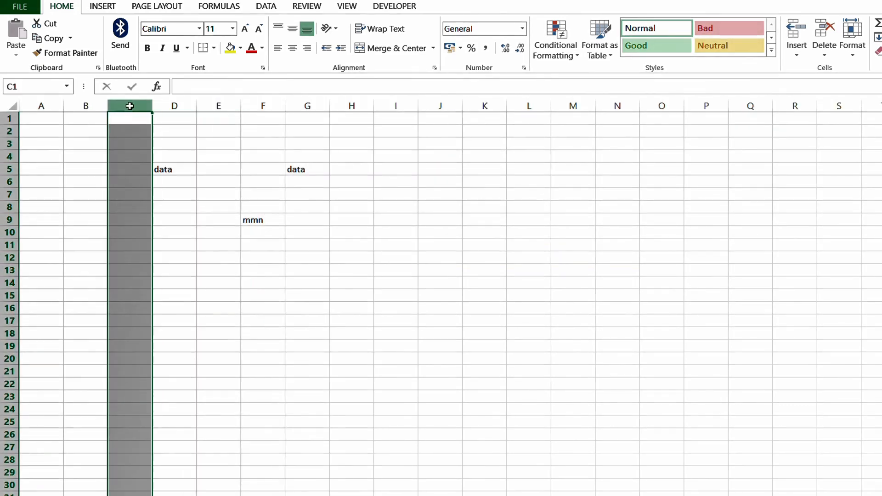
{"action": "left_click_drag", "start_coordinate": [130, 103], "coordinate": [452, 127]}
{"action": "left_click_drag", "start_coordinate": [3, 276], "coordinate": [1, 169]}
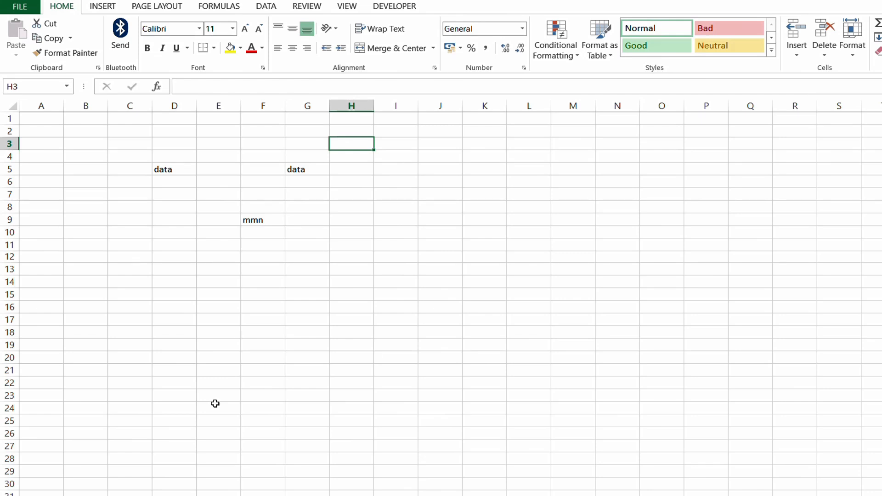
{"action": "key", "text": "ctrl+space"}
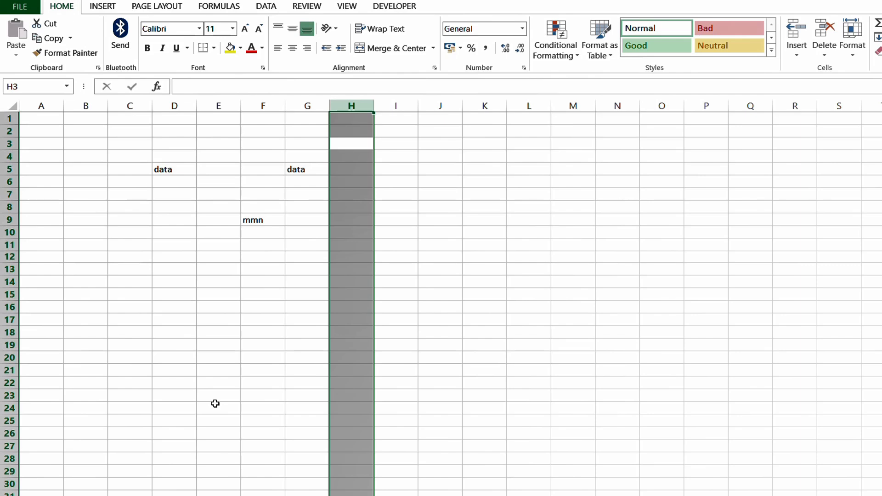
{"action": "key", "text": "shift+Right"}
{"action": "key", "text": "shift+Right"}
{"action": "key", "text": "shift+Right"}
{"action": "key", "text": "shift+Right"}
{"action": "key", "text": "shift+Right"}
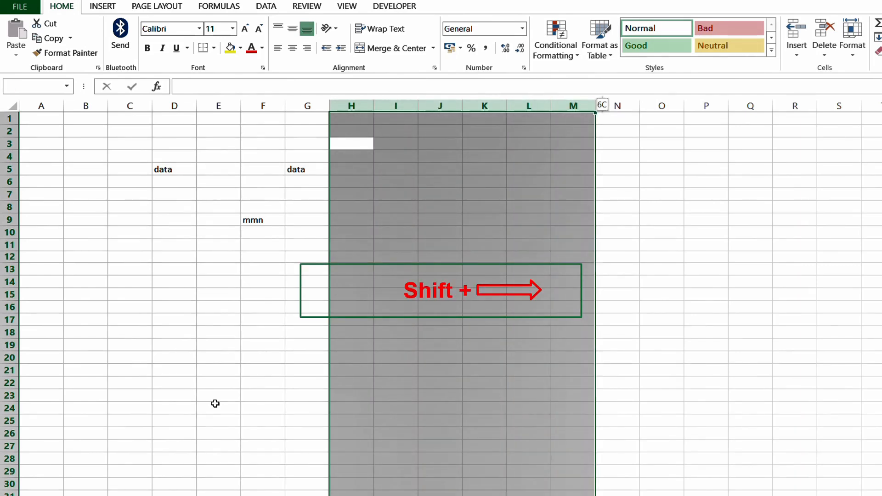
{"action": "key", "text": "shift+Right"}
{"action": "key", "text": "shift+Right"}
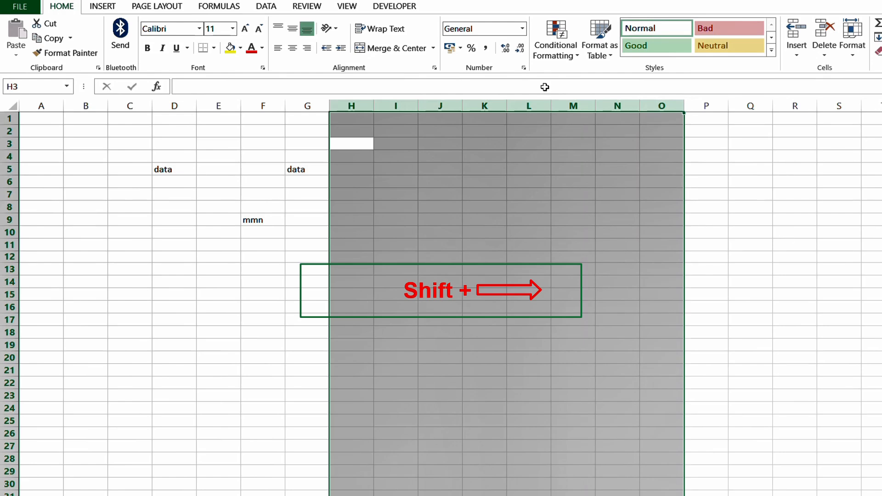
{"action": "left_click", "coordinate": [228, 336]}
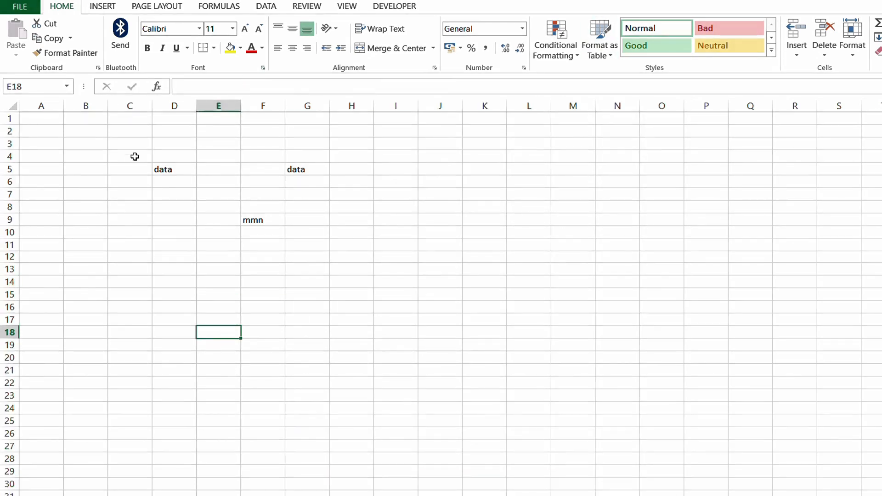
- Insert a blank column at E, then repeat with F4 three times for four columns
{"action": "left_click", "coordinate": [196, 170]}
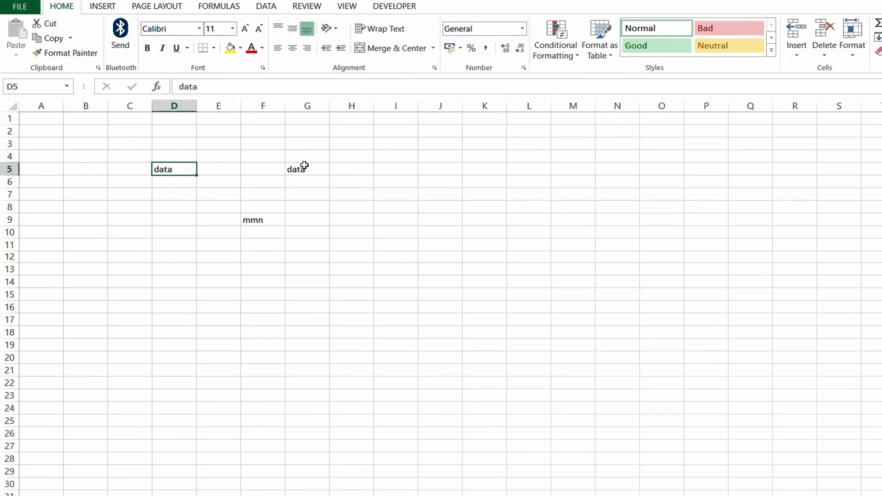
{"action": "left_click", "coordinate": [303, 169]}
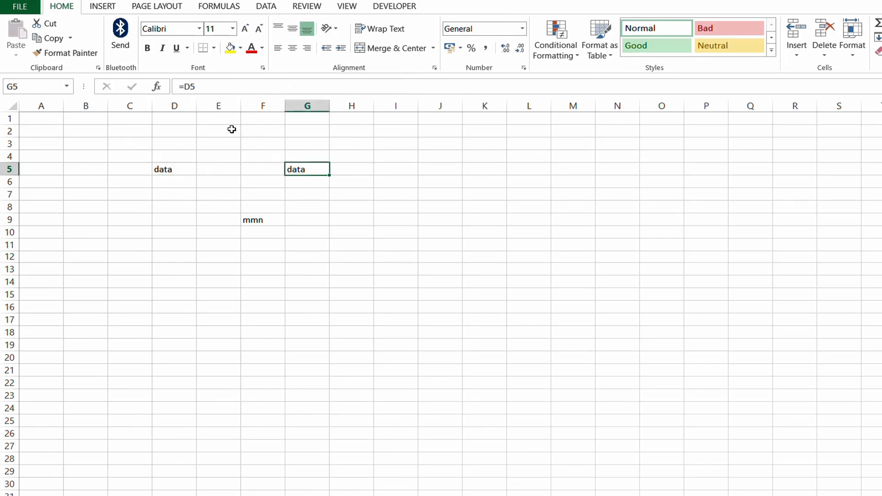
{"action": "right_click", "coordinate": [224, 104]}
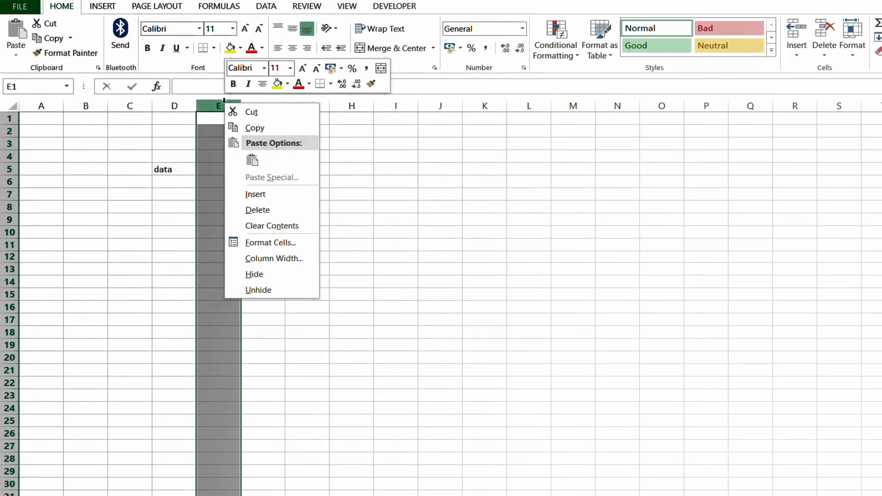
{"action": "left_click", "coordinate": [225, 102]}
{"action": "right_click", "coordinate": [221, 108]}
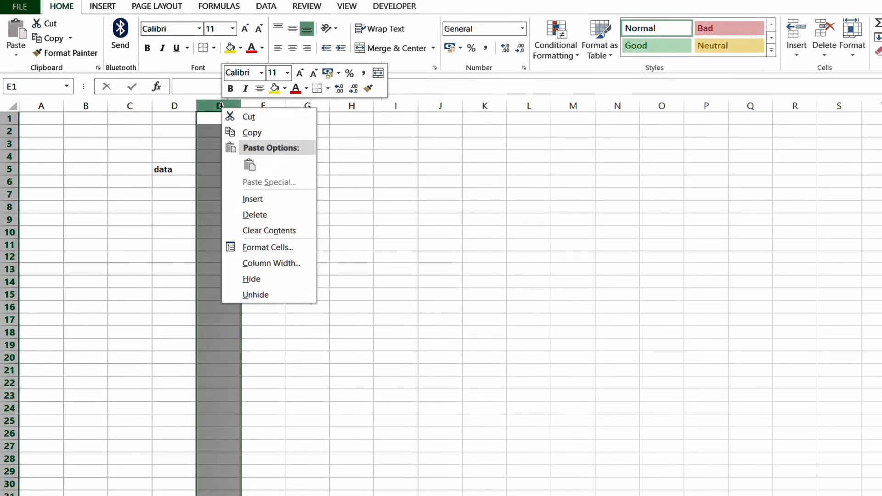
{"action": "left_click", "coordinate": [274, 202]}
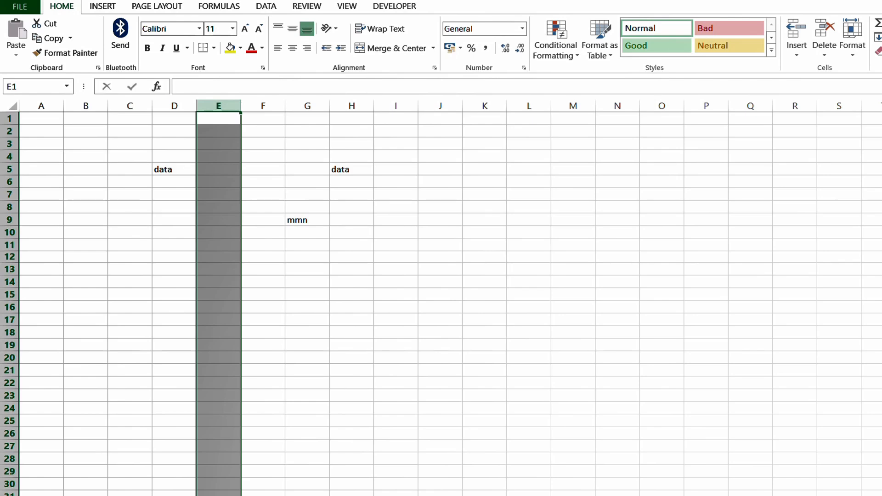
{"action": "key", "text": "F4"}
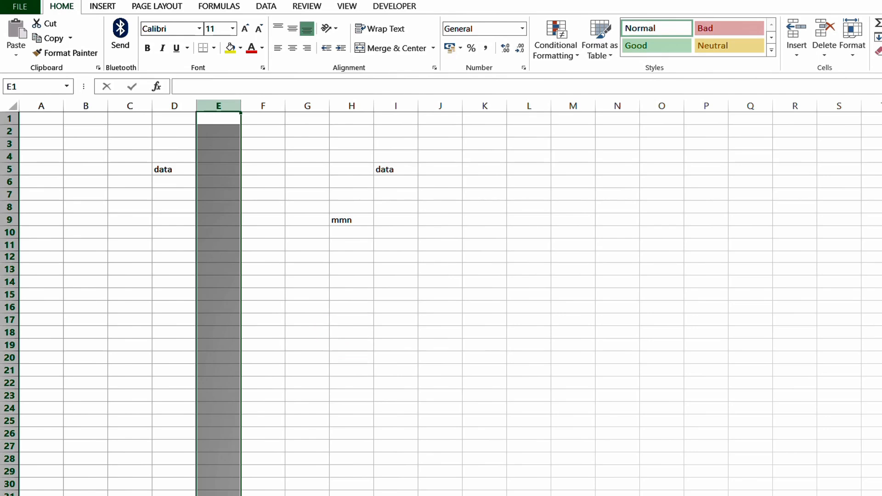
{"action": "key", "text": "F4"}
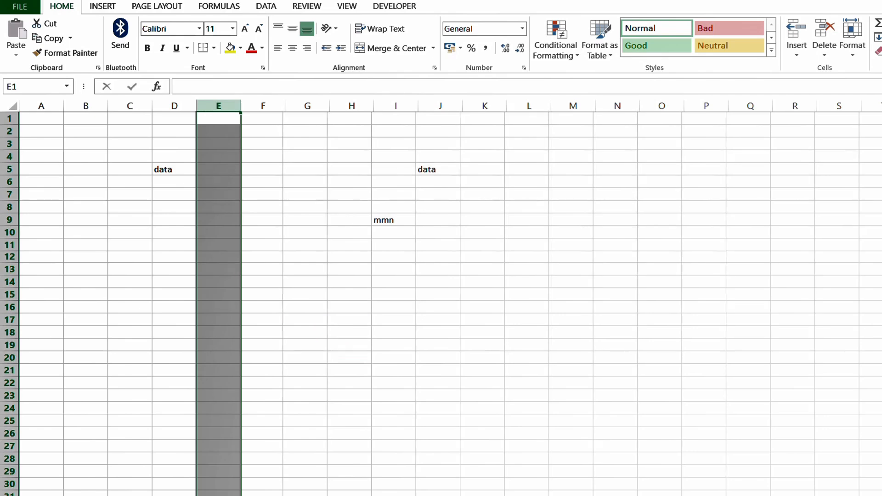
{"action": "key", "text": "F4"}
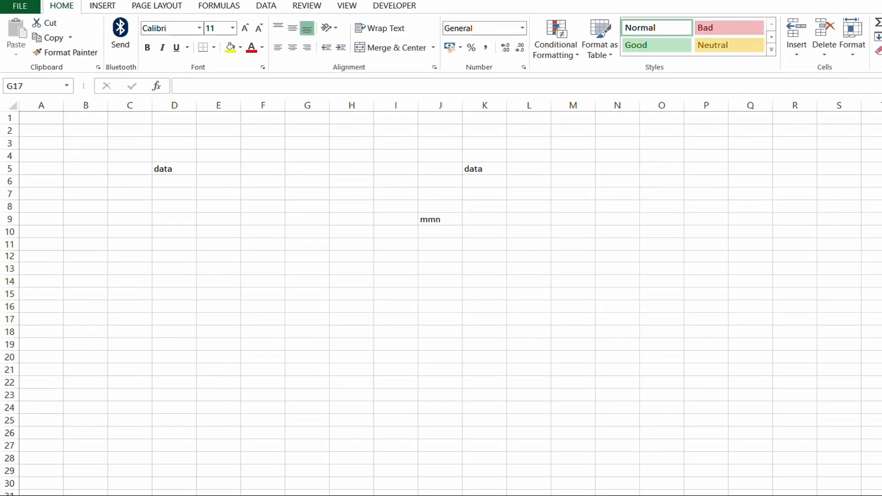
- Fill D5's 'data' down to D14 and across to H5 using the fill handle
{"action": "left_click", "coordinate": [191, 173]}
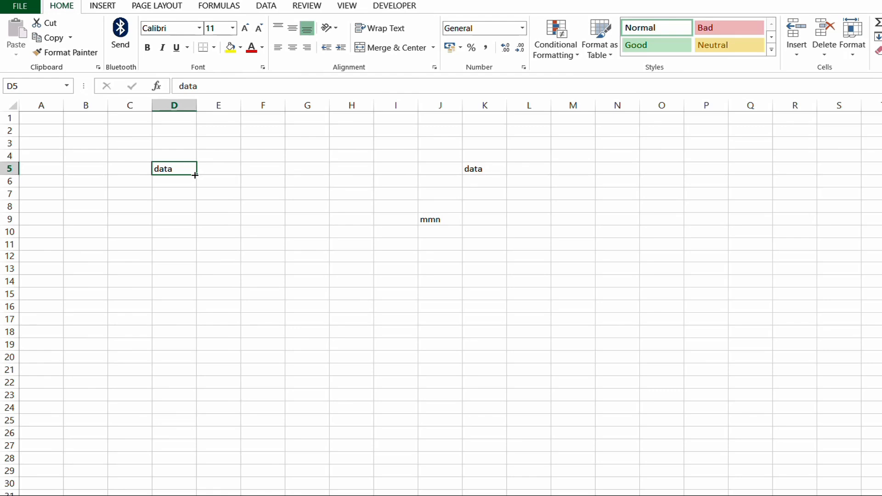
{"action": "left_click_drag", "start_coordinate": [195, 175], "coordinate": [186, 289]}
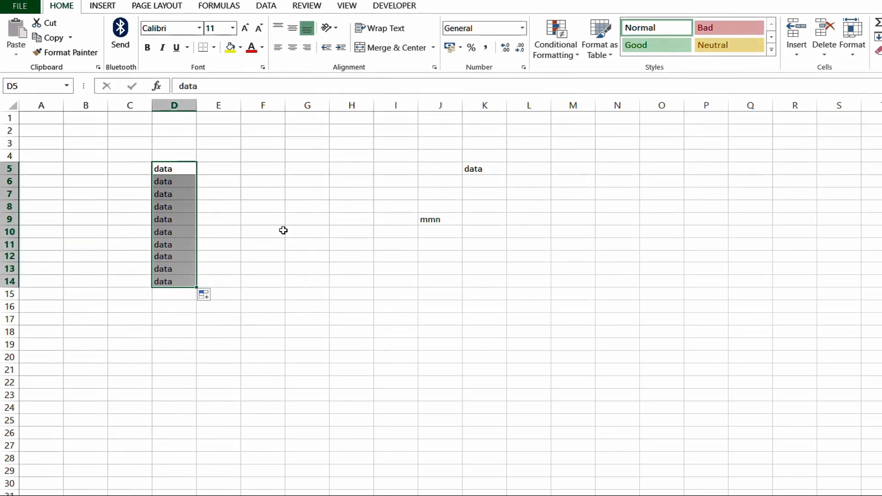
{"action": "left_click", "coordinate": [185, 171]}
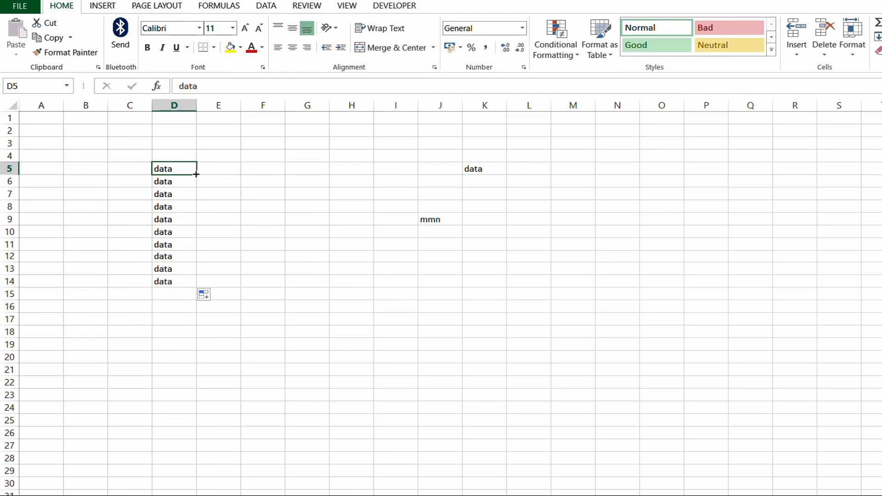
{"action": "left_click_drag", "start_coordinate": [196, 173], "coordinate": [358, 176]}
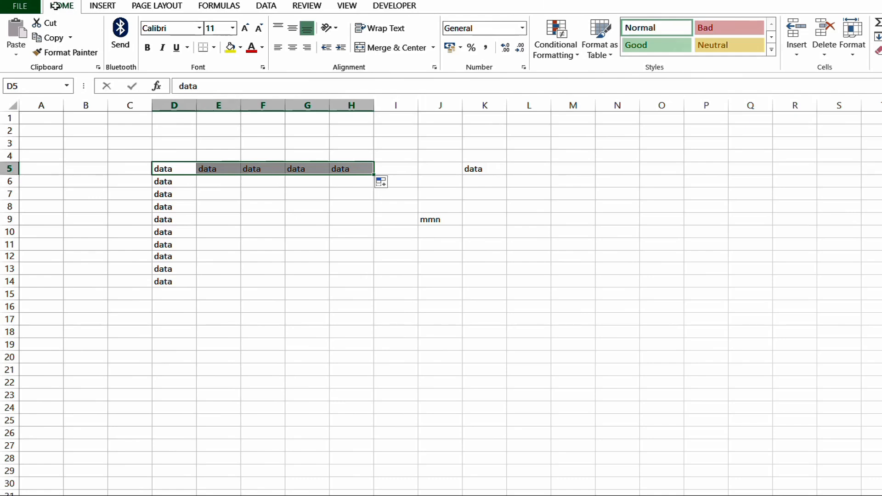
{"action": "left_click", "coordinate": [250, 244]}
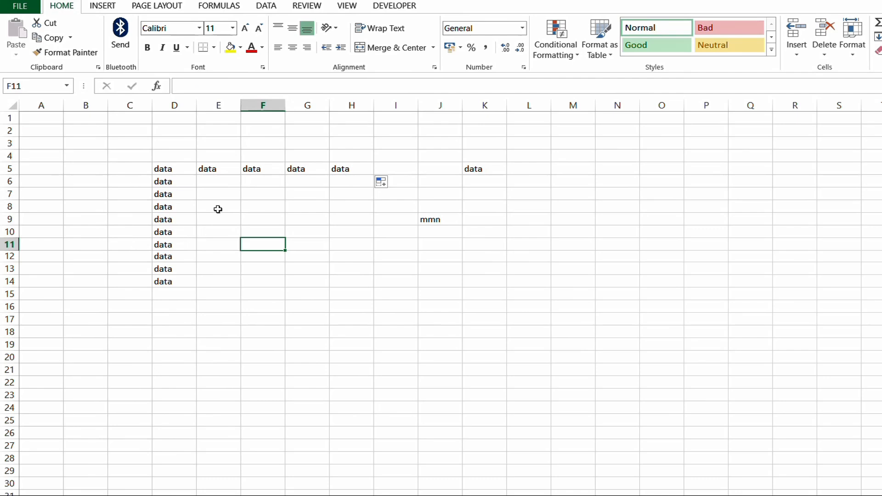
{"action": "left_click", "coordinate": [209, 171]}
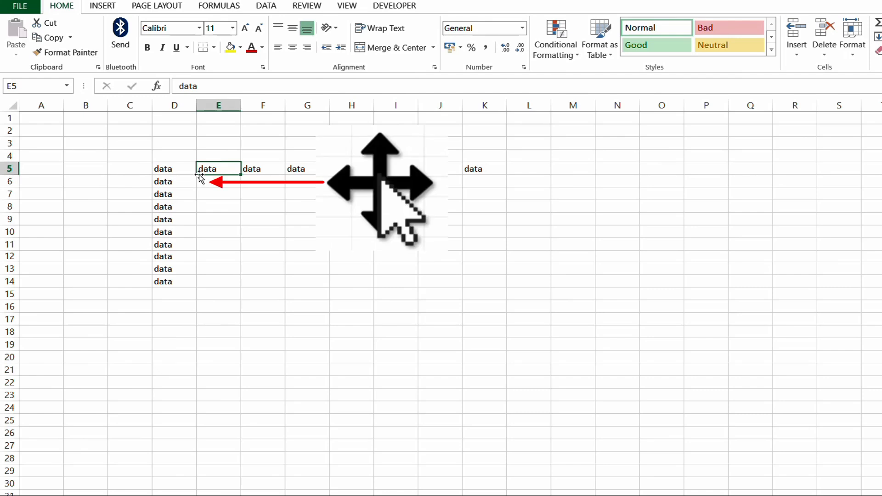
- Drag the 'data' entry from E5 down to E8, leaving E5 empty
{"action": "left_click_drag", "start_coordinate": [199, 177], "coordinate": [219, 207]}
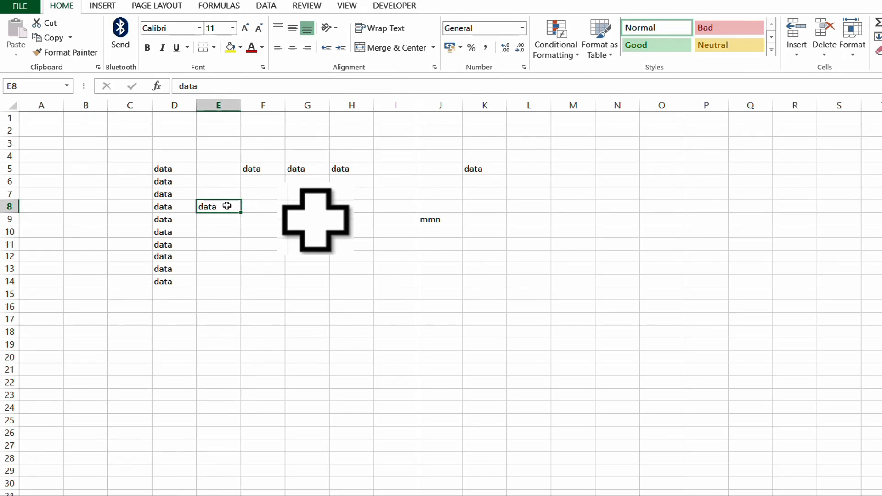
{"action": "left_click", "coordinate": [266, 204]}
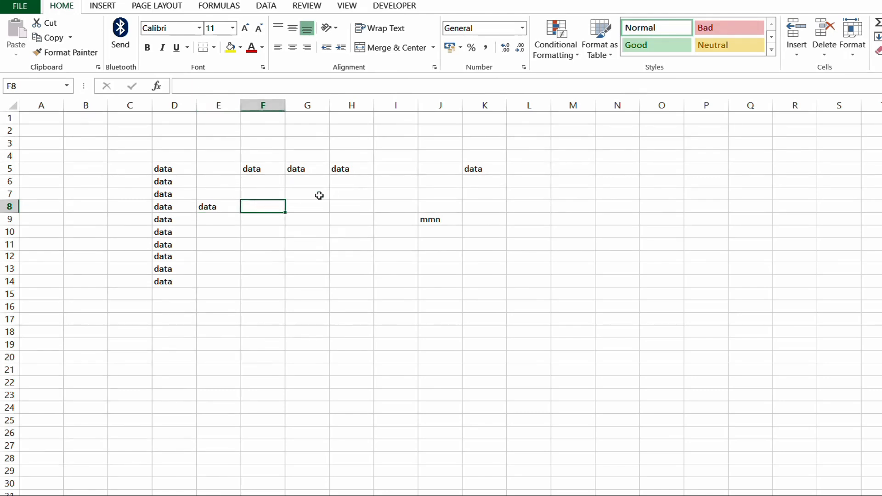
{"action": "left_click", "coordinate": [335, 204]}
{"action": "left_click", "coordinate": [219, 194]}
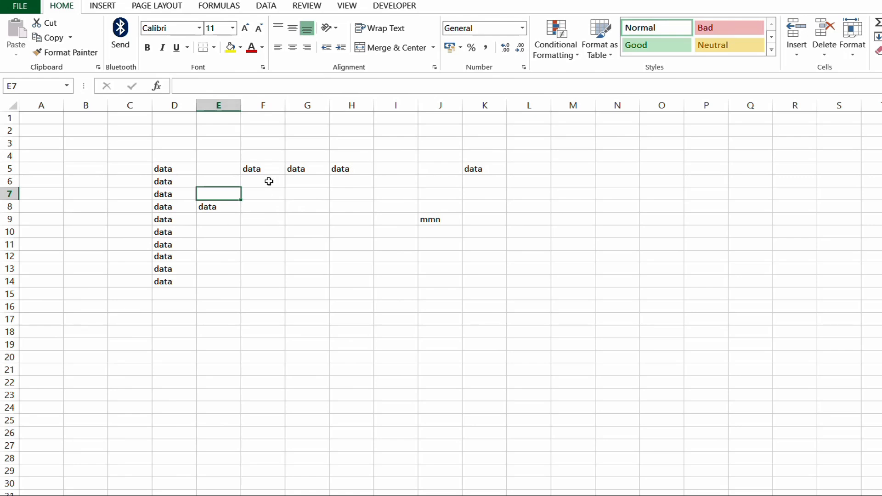
{"action": "left_click", "coordinate": [252, 208]}
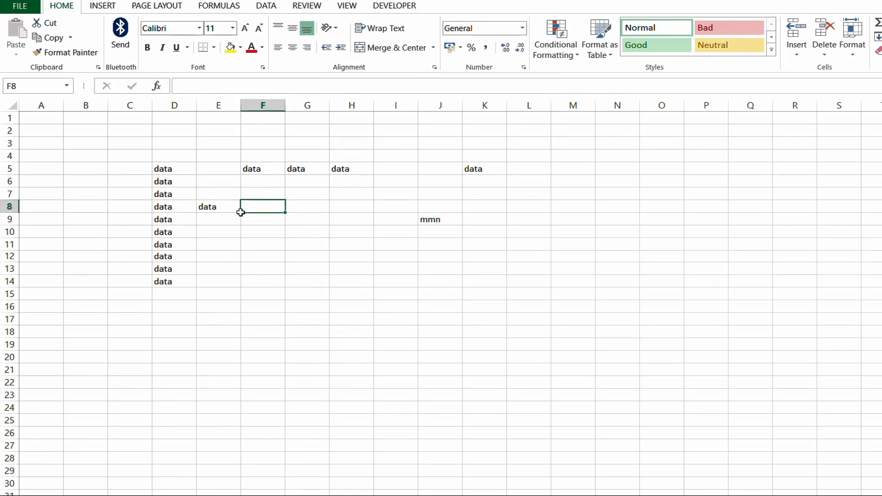
- Shift the entry from E8 down one row to E9, then return to A1
{"action": "left_click", "coordinate": [210, 207]}
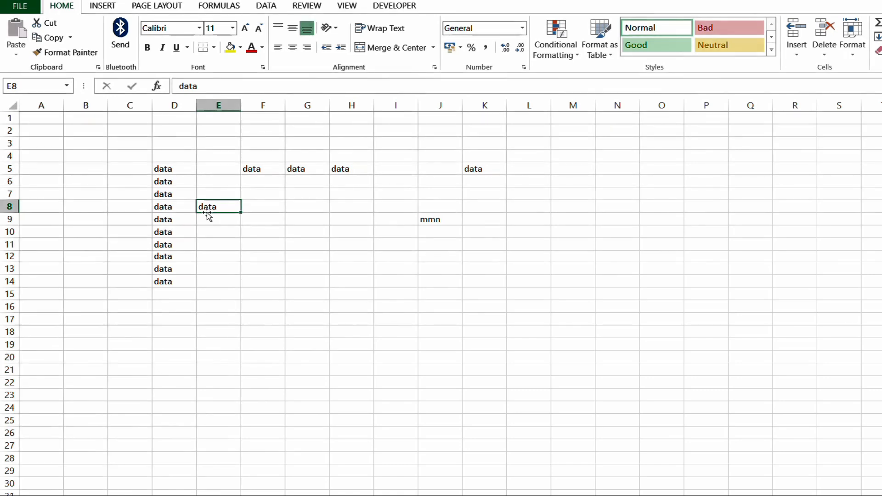
{"action": "left_click_drag", "start_coordinate": [206, 213], "coordinate": [209, 219]}
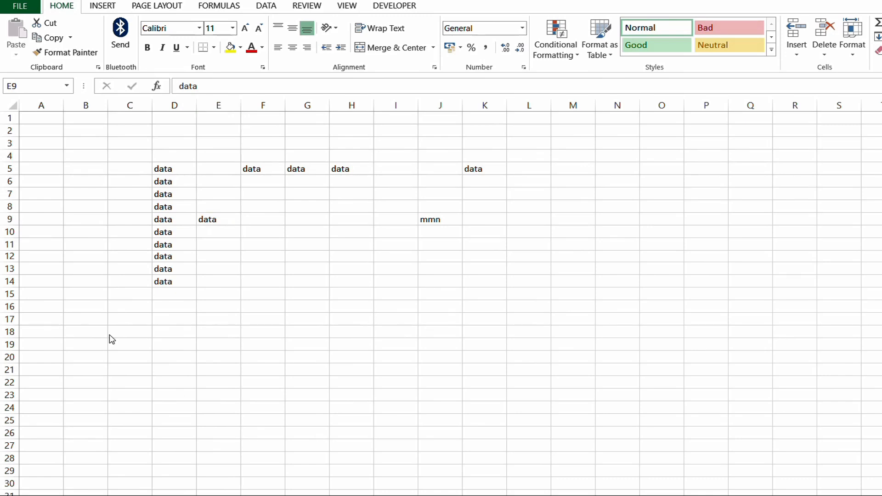
{"action": "left_click", "coordinate": [45, 116]}
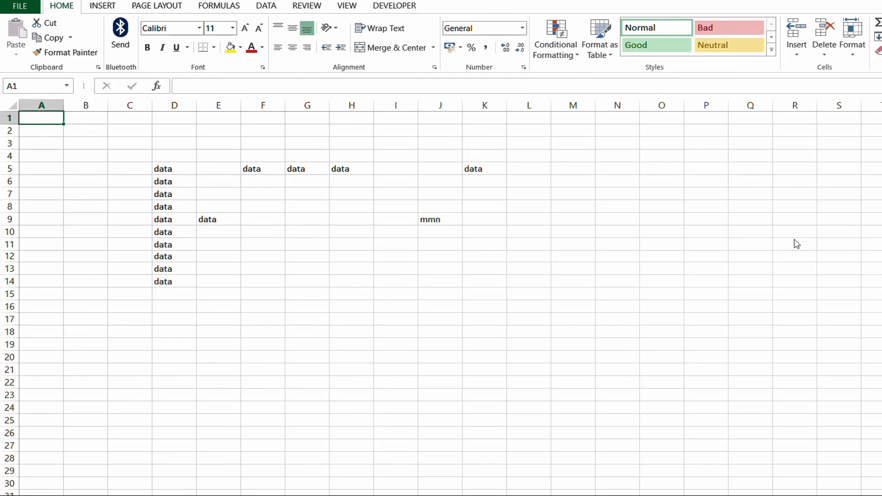
{"action": "key", "text": "ctrl+Down"}
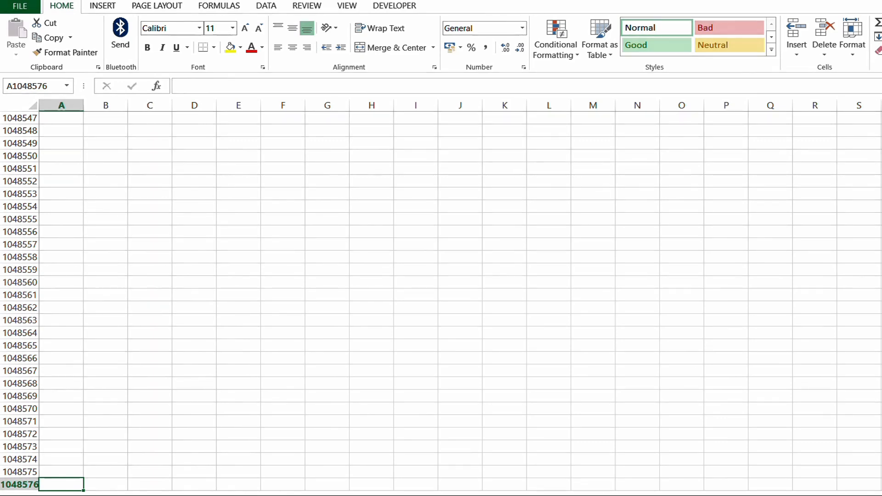
{"action": "key", "text": "ctrl+Right"}
{"action": "scroll", "coordinate": [441, 303], "scroll_direction": "up", "scroll_amount": 5}
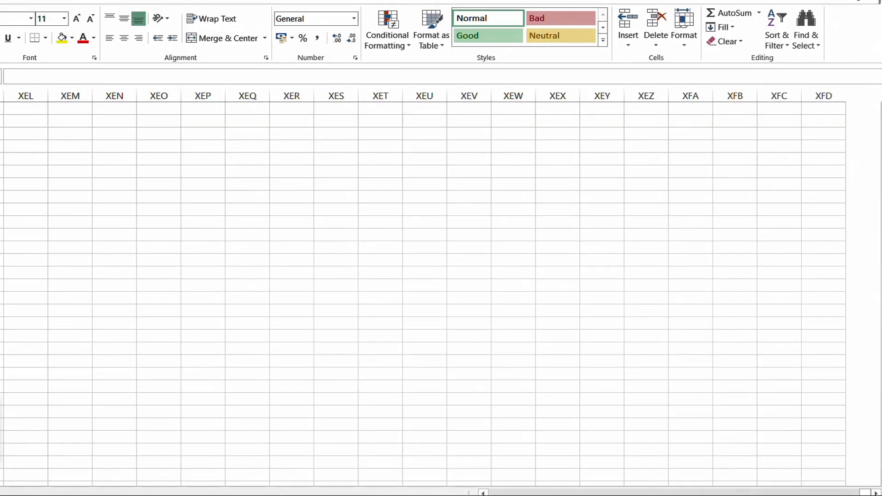
{"action": "left_click", "coordinate": [824, 476]}
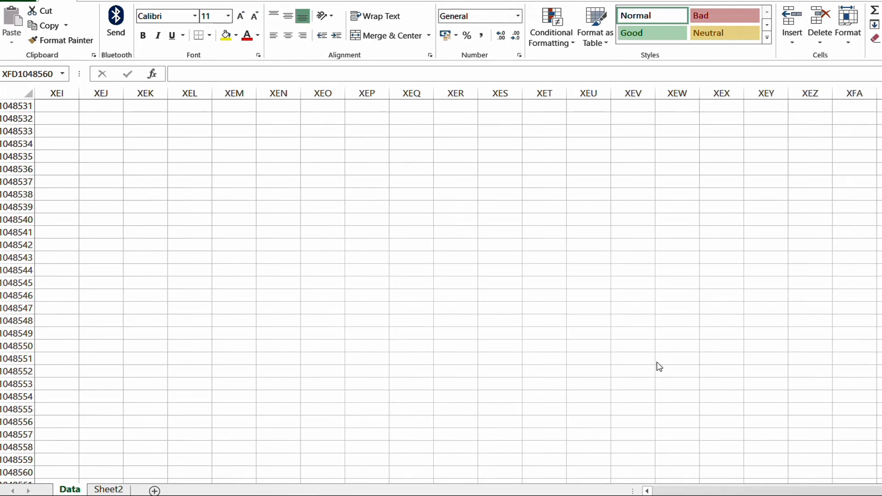
{"action": "key", "text": "ctrl+Home"}
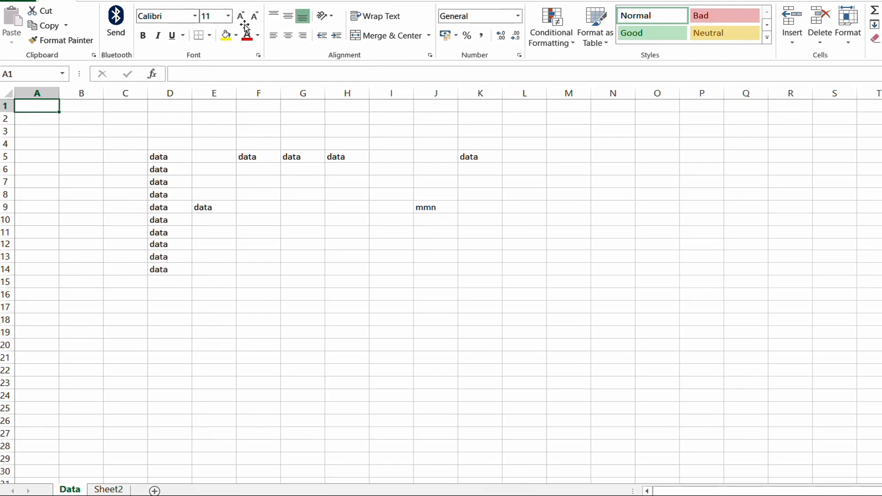
{"action": "key", "text": "Right"}
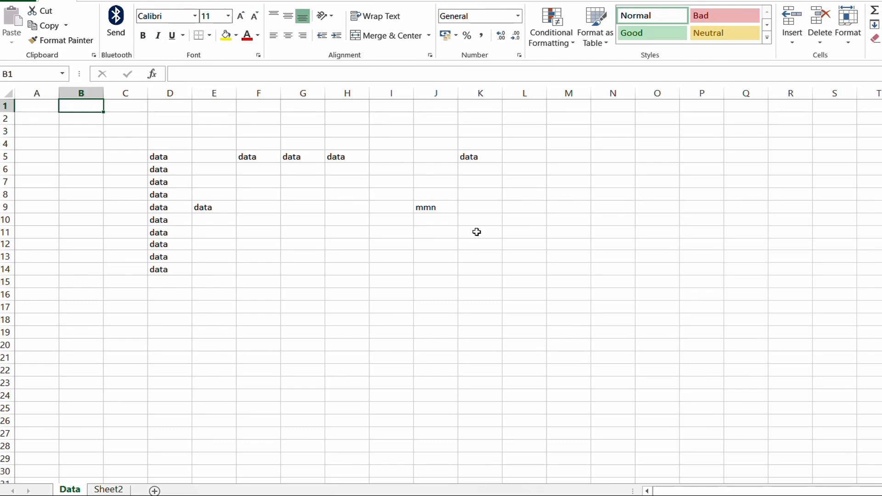